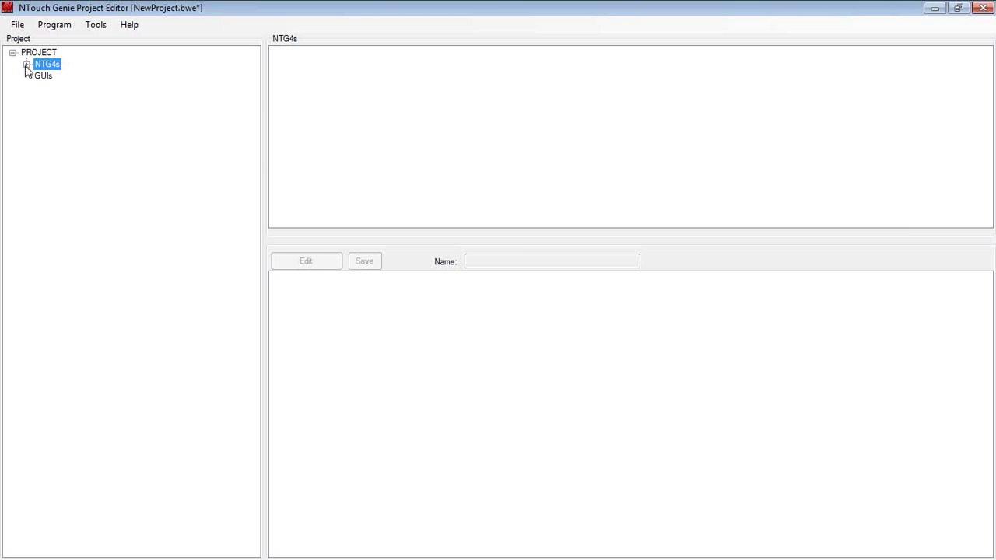
# - Expand NTG4s > NTG4: DEMO > CONNECTED DEVICES and select IRDEVICES, showing 0 IR devices
pyautogui.click(27, 65)
pyautogui.click(40, 76)
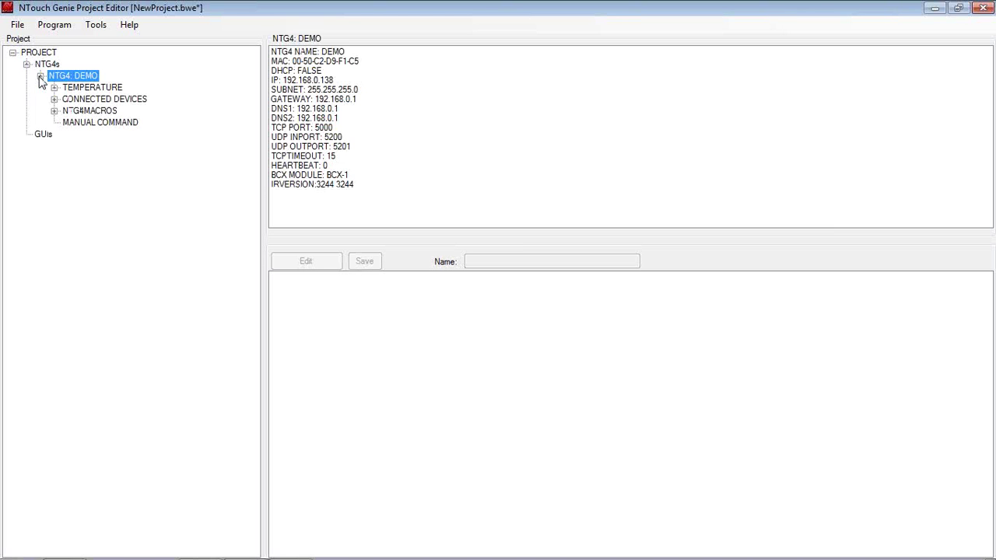
pyautogui.click(54, 101)
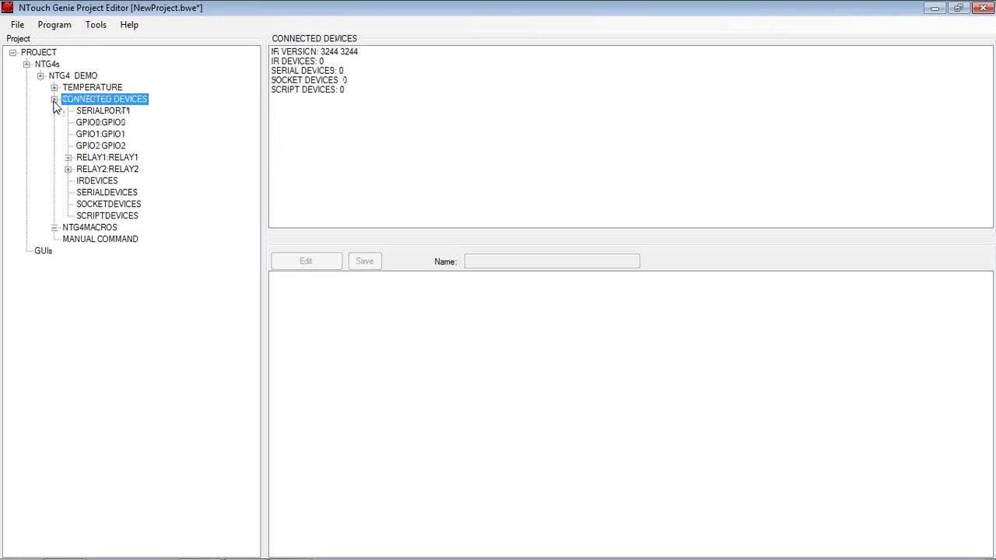
pyautogui.click(102, 181)
# - Add a new IR device under IRDEVICES named 'Living Room TV' on IR port 1
pyautogui.rightClick(101, 182)
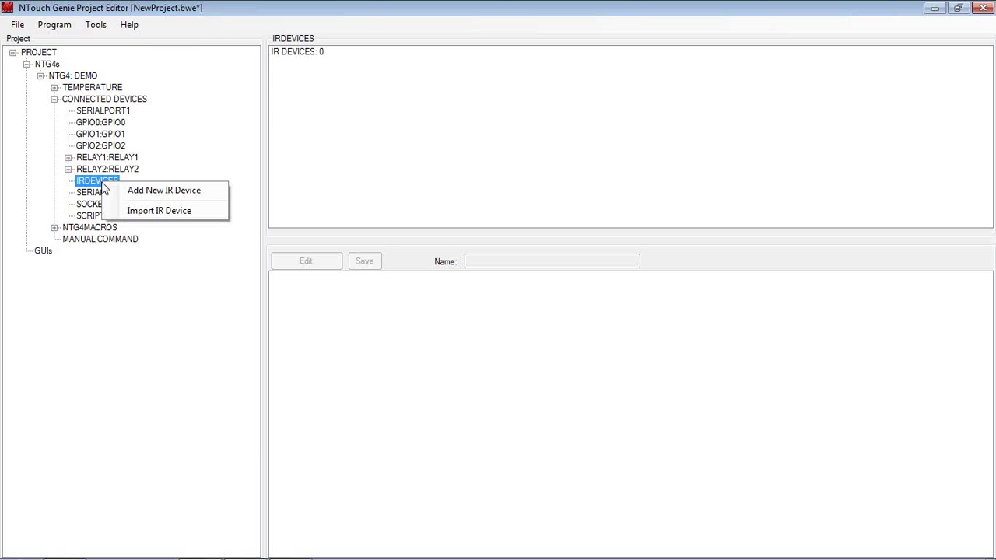
pyautogui.click(159, 192)
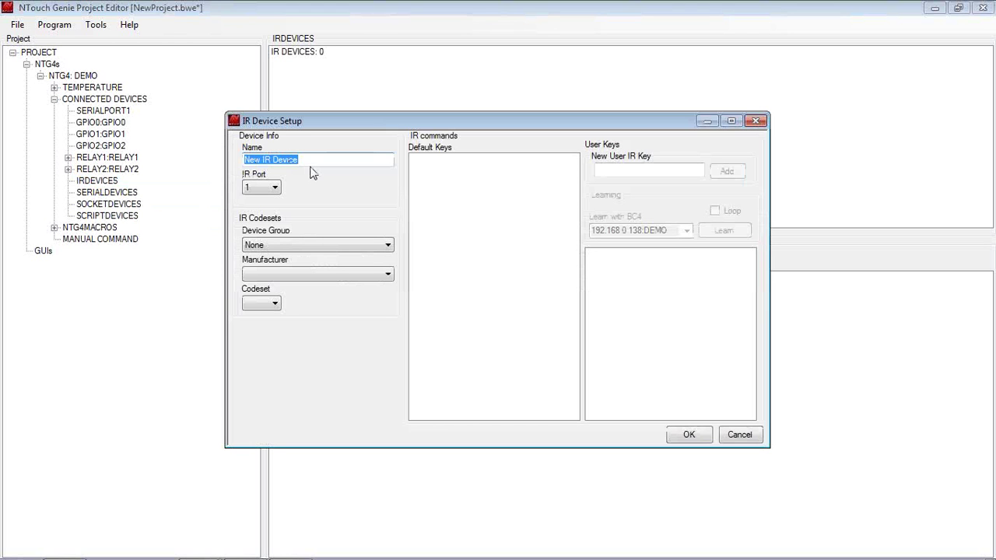
pyautogui.write('Living Room TV')
pyautogui.click(264, 189)
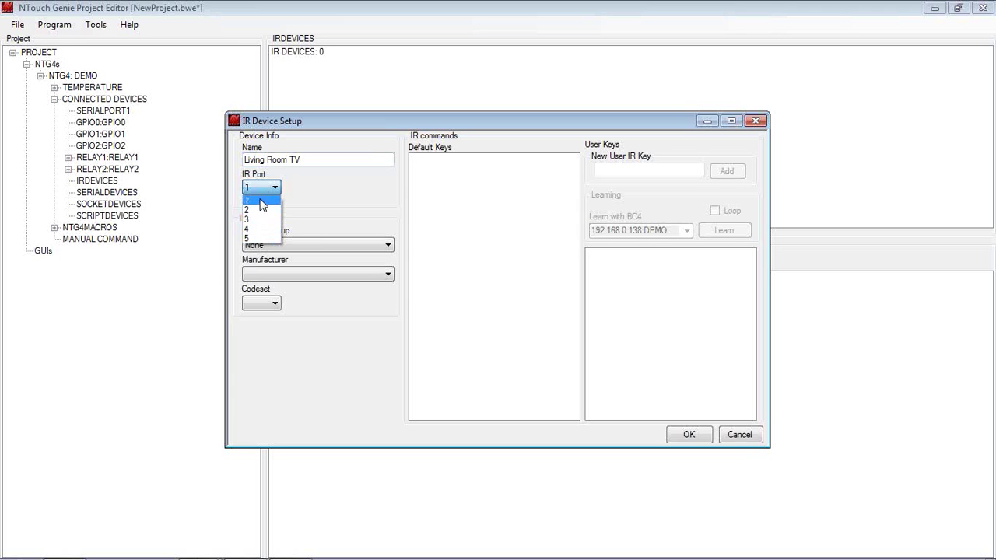
pyautogui.click(262, 202)
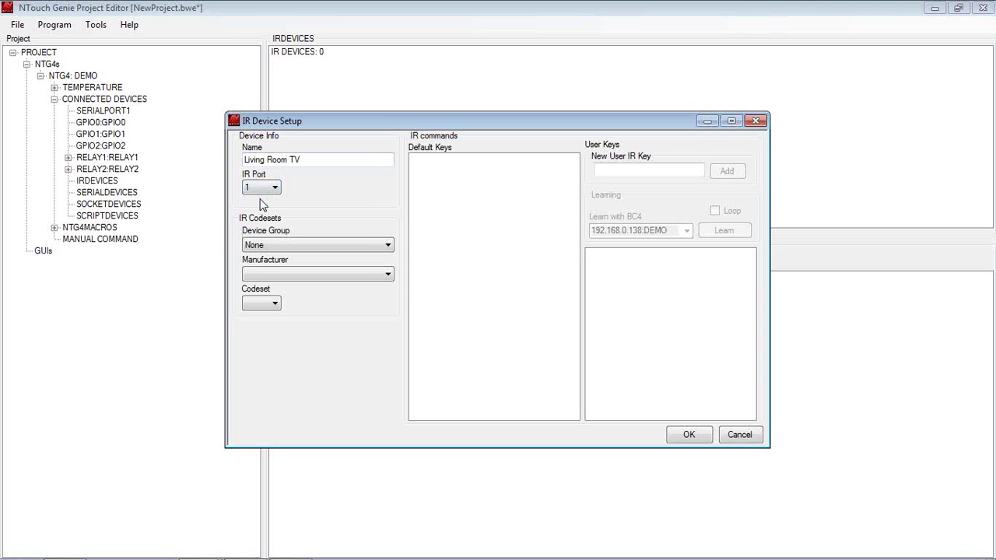
pyautogui.click(331, 249)
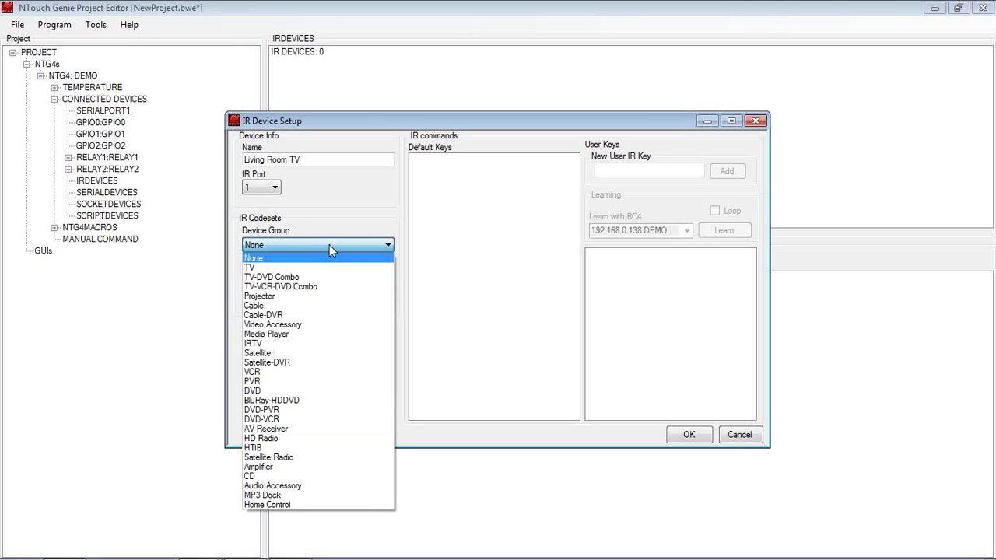
# - Set the Living Room TV's device group to TV and manufacturer to Panasonic, loading codeset 1480
pyautogui.click(272, 268)
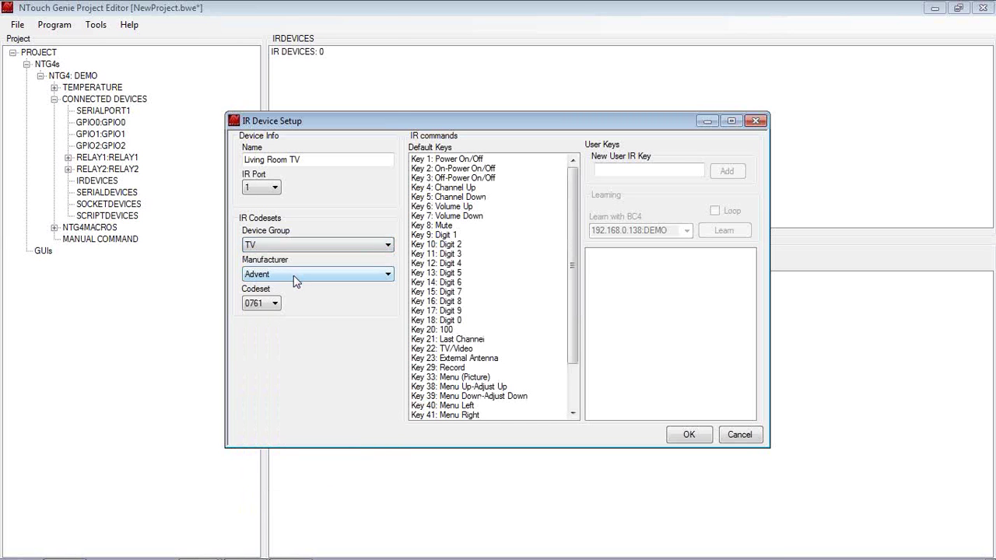
pyautogui.click(296, 275)
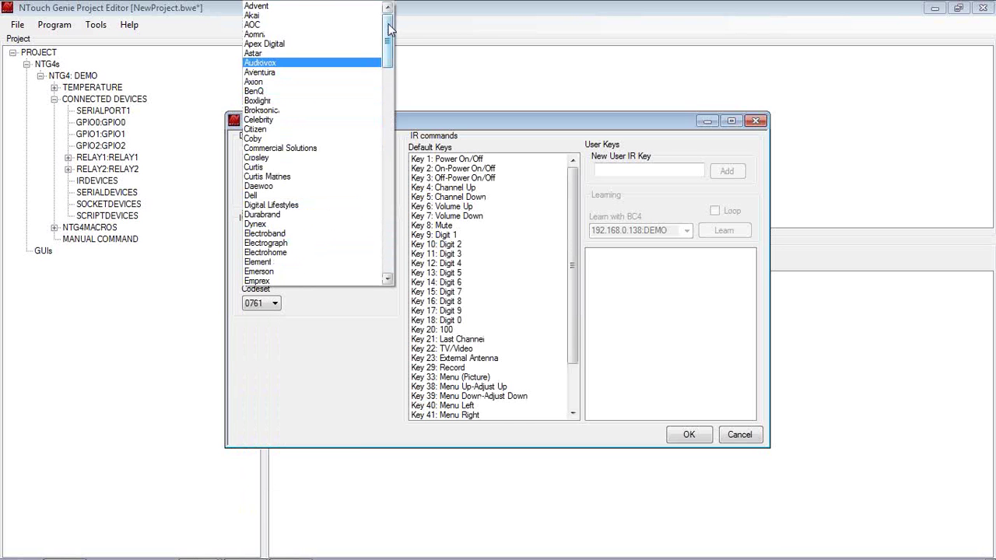
pyautogui.moveTo(389, 29); pyautogui.dragTo(389, 140)
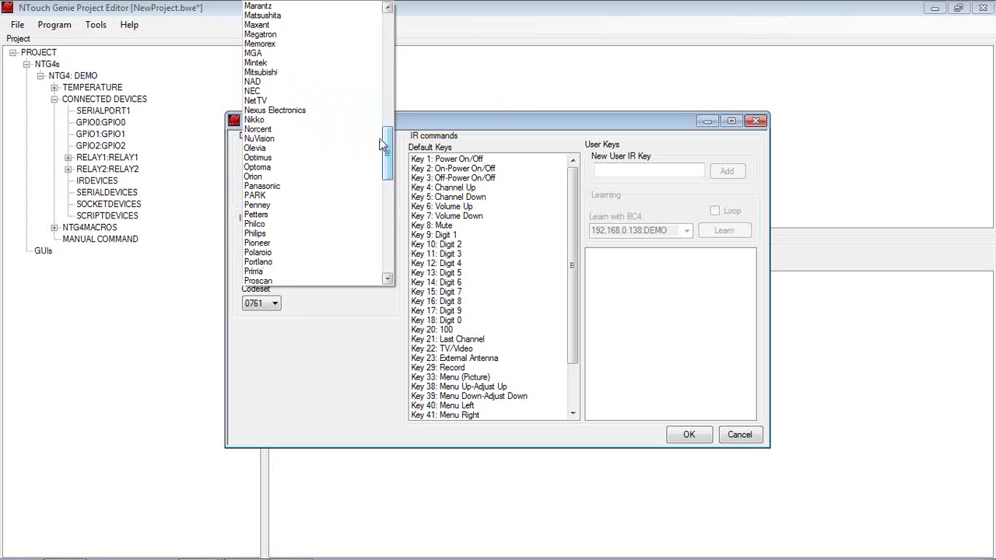
pyautogui.click(304, 188)
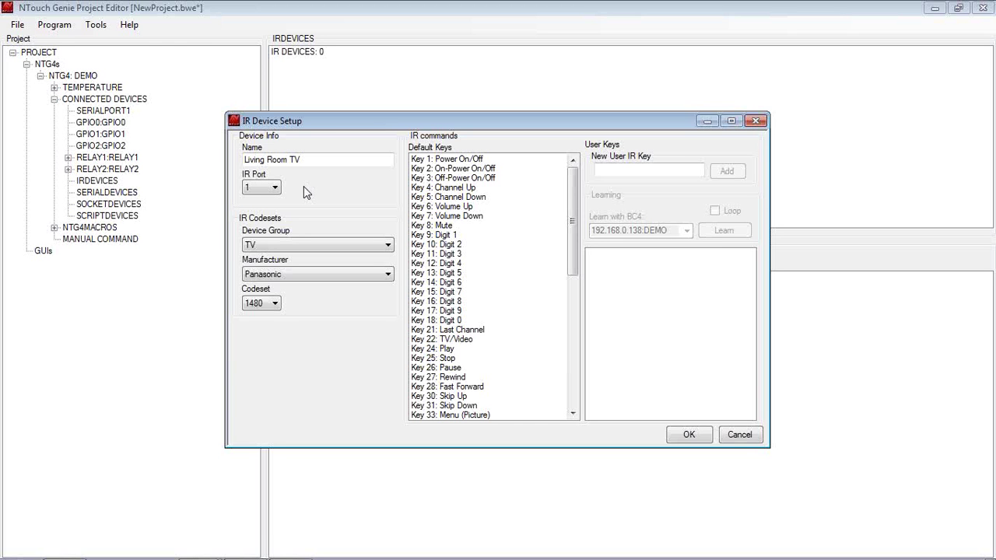
# - Keep codeset 1480 and inspect its Power On/Off and Channel Up keys
pyautogui.click(267, 302)
pyautogui.click(276, 304)
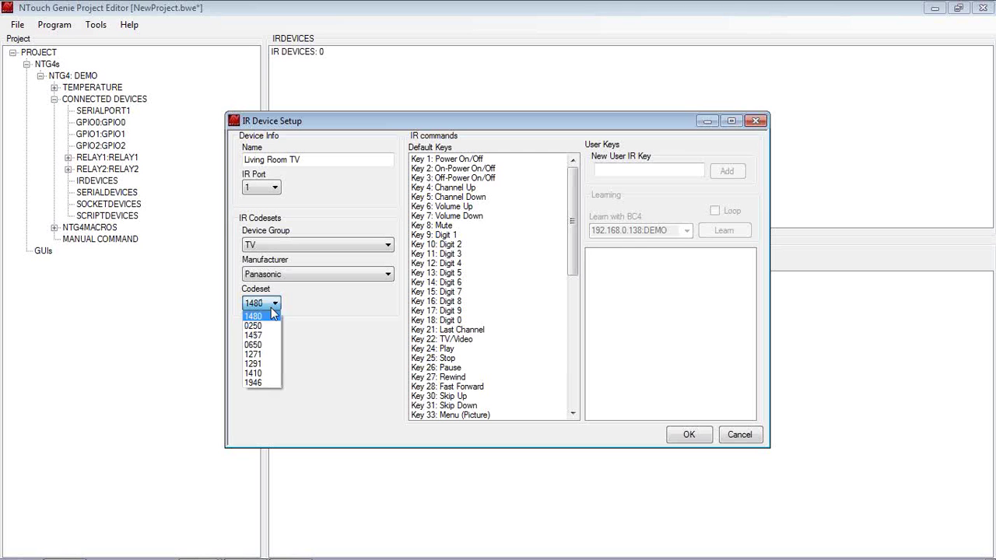
pyautogui.click(265, 317)
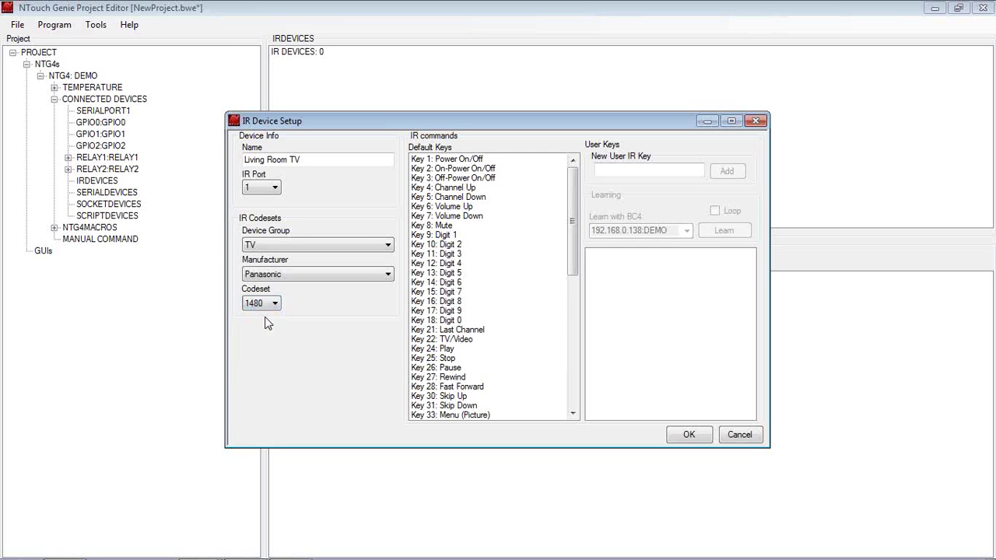
pyautogui.click(447, 160)
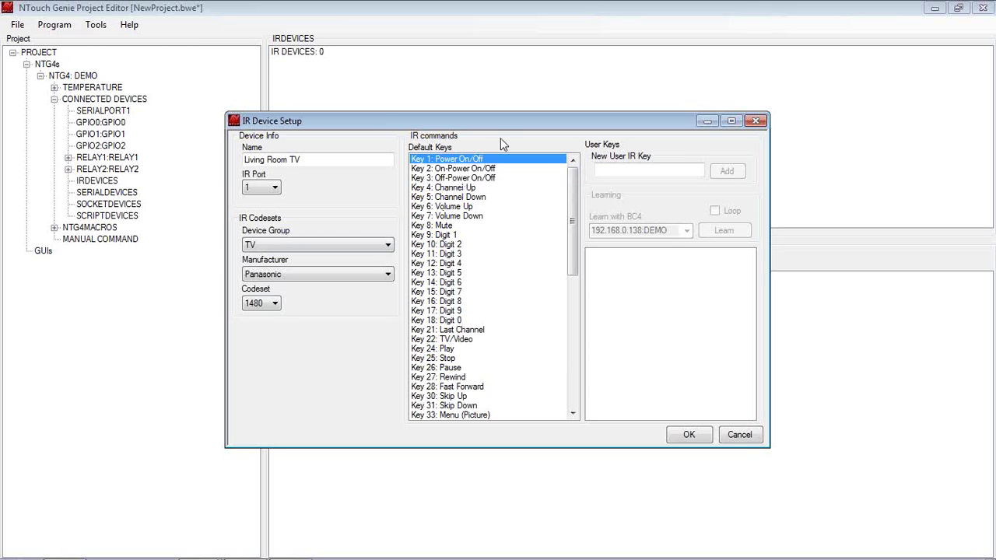
pyautogui.click(978, 36)
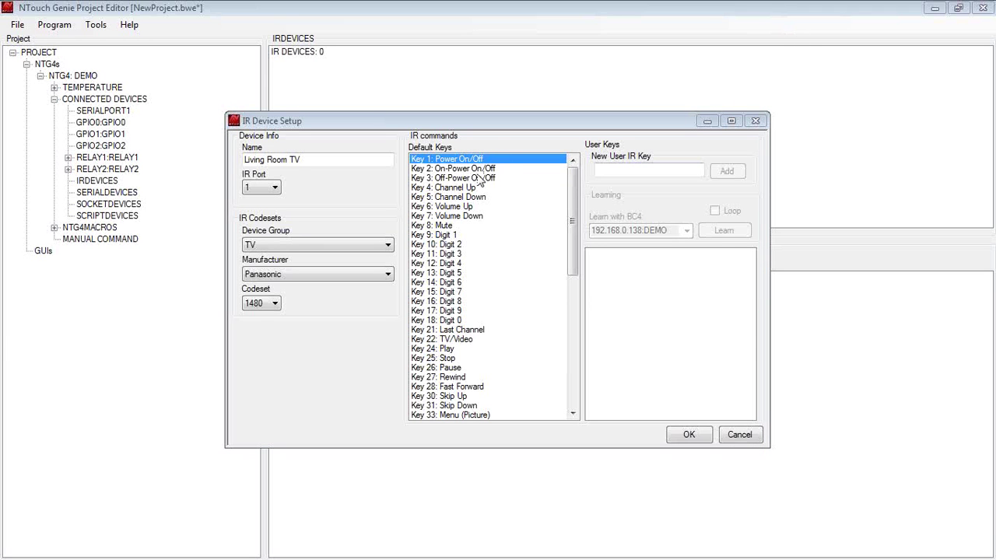
pyautogui.click(452, 190)
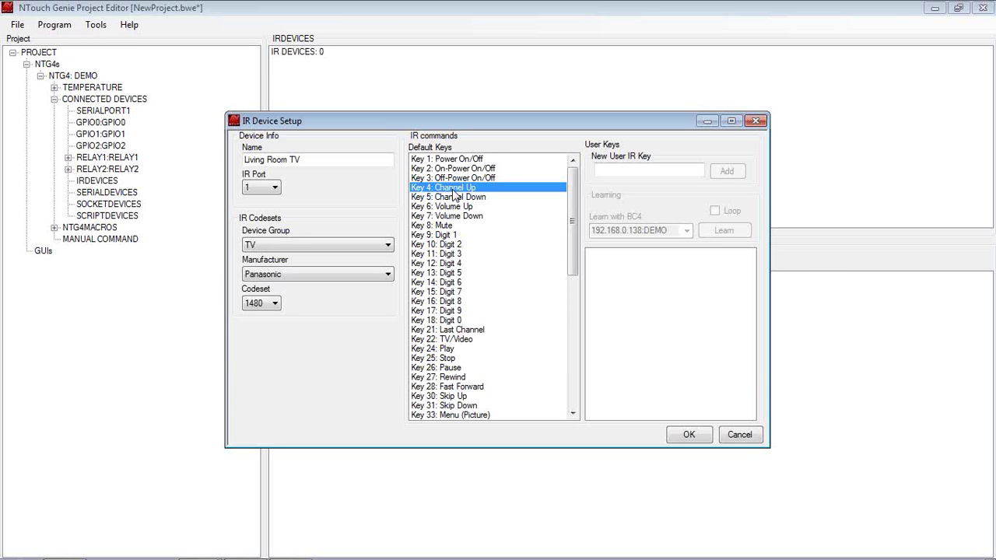
# - Switch the codeset to 0250 and review its Channel, Volume and Digit 7 keys
pyautogui.click(275, 303)
pyautogui.click(263, 326)
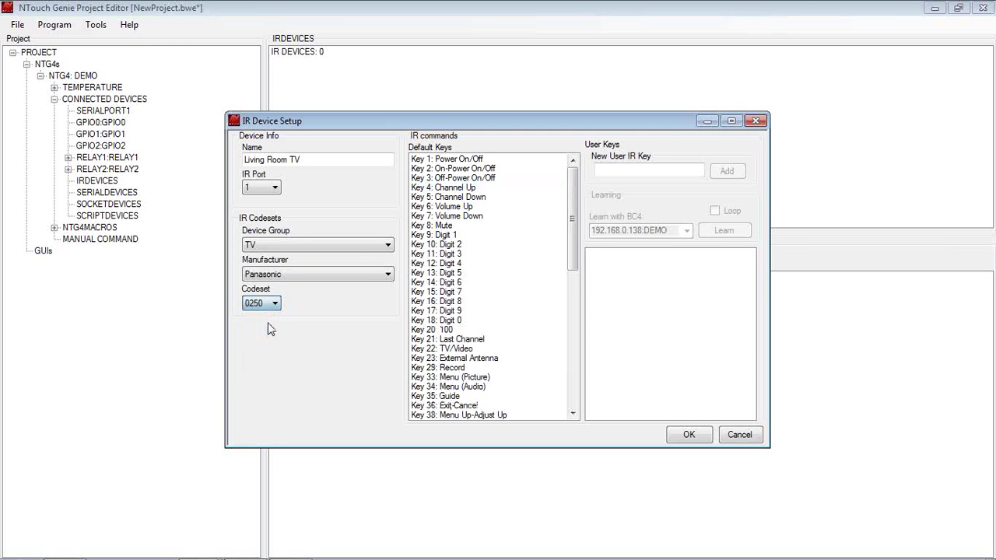
pyautogui.click(438, 189)
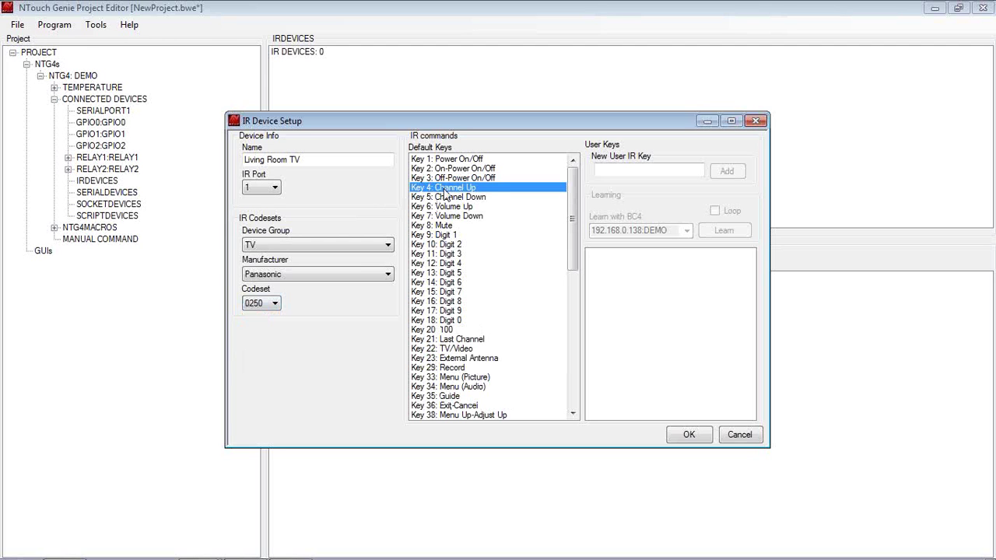
pyautogui.click(450, 199)
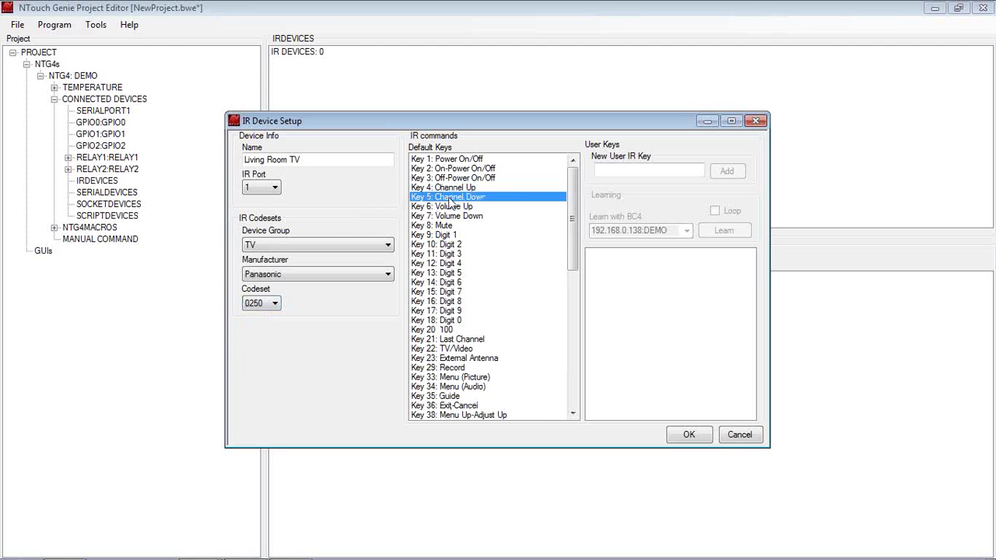
pyautogui.click(451, 207)
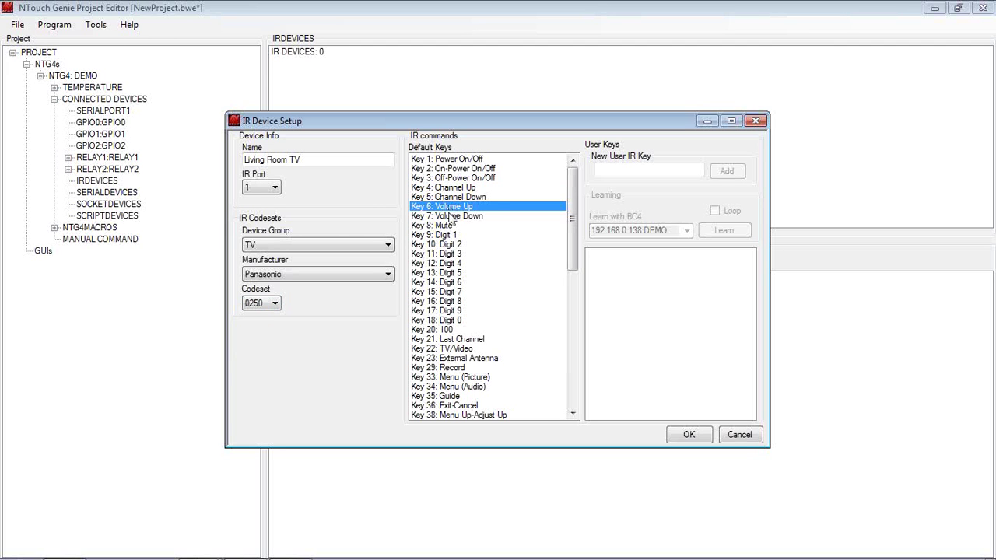
pyautogui.click(449, 217)
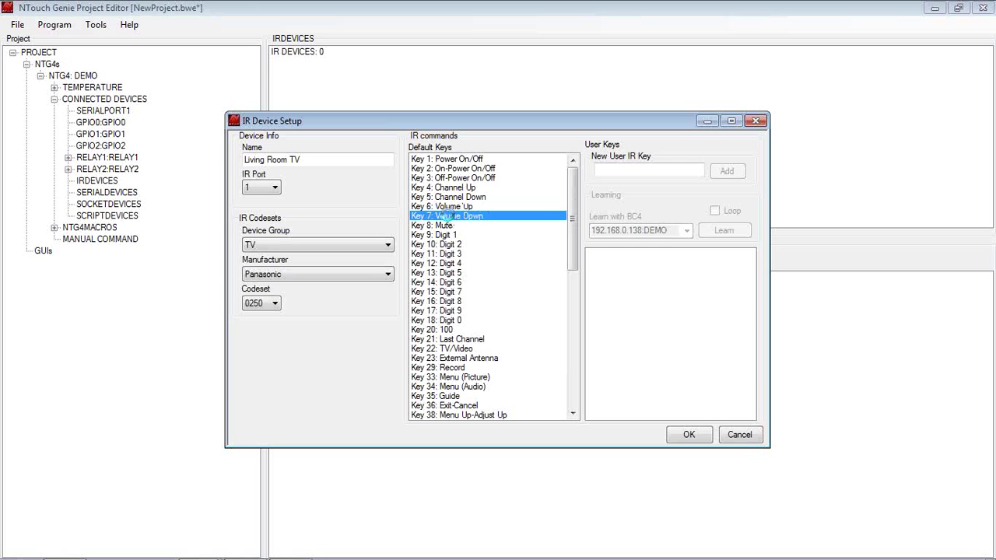
pyautogui.click(448, 291)
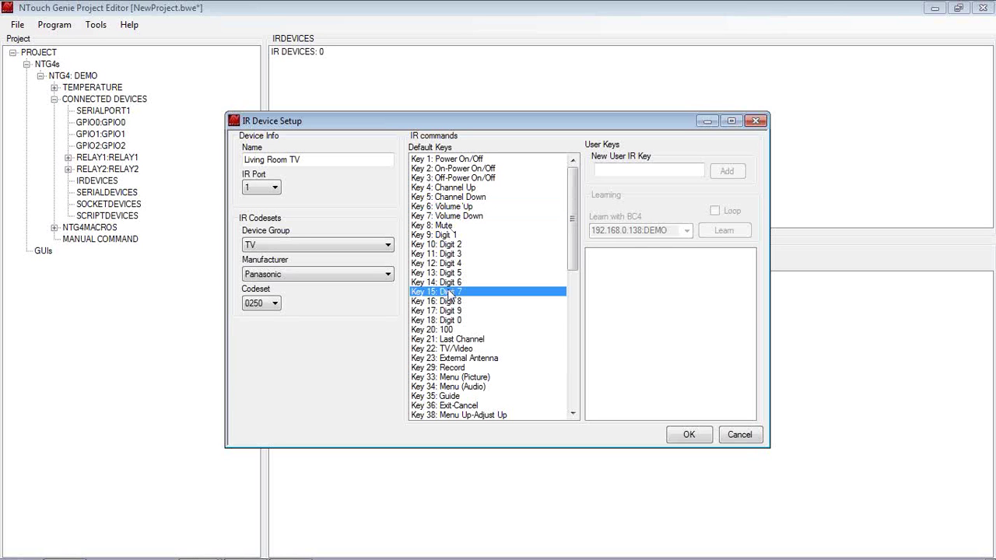
pyautogui.click(441, 218)
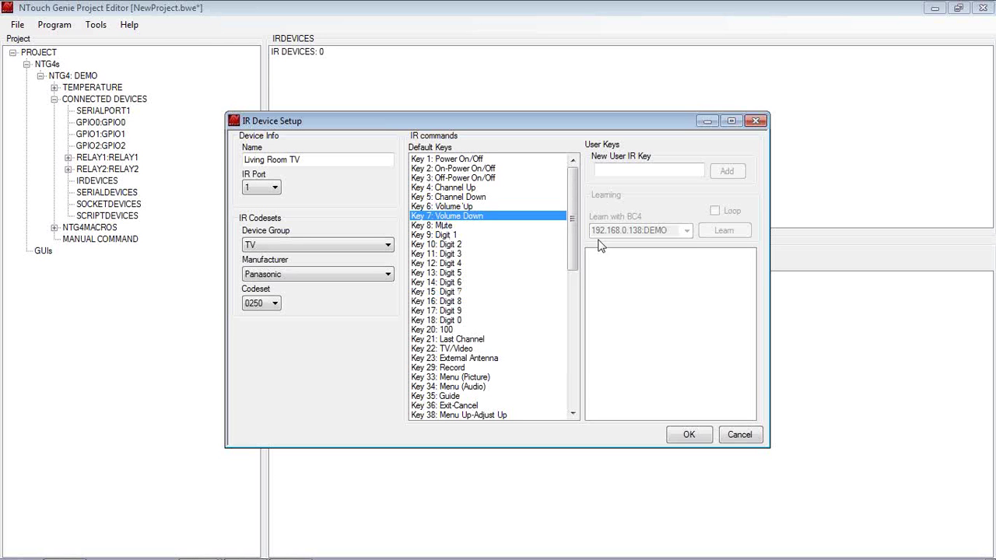
pyautogui.scroll(-15, 572, 233)
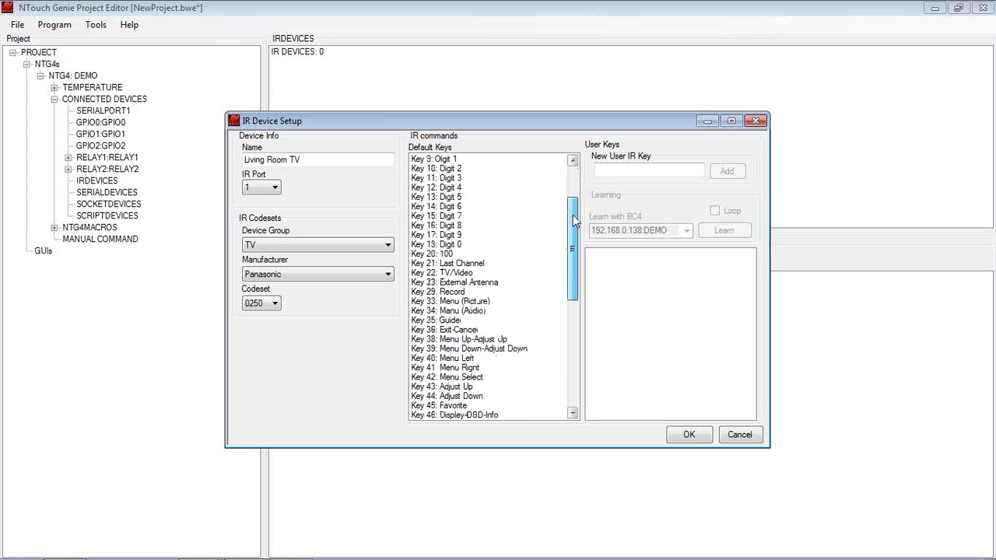
pyautogui.scroll(12, 575, 336)
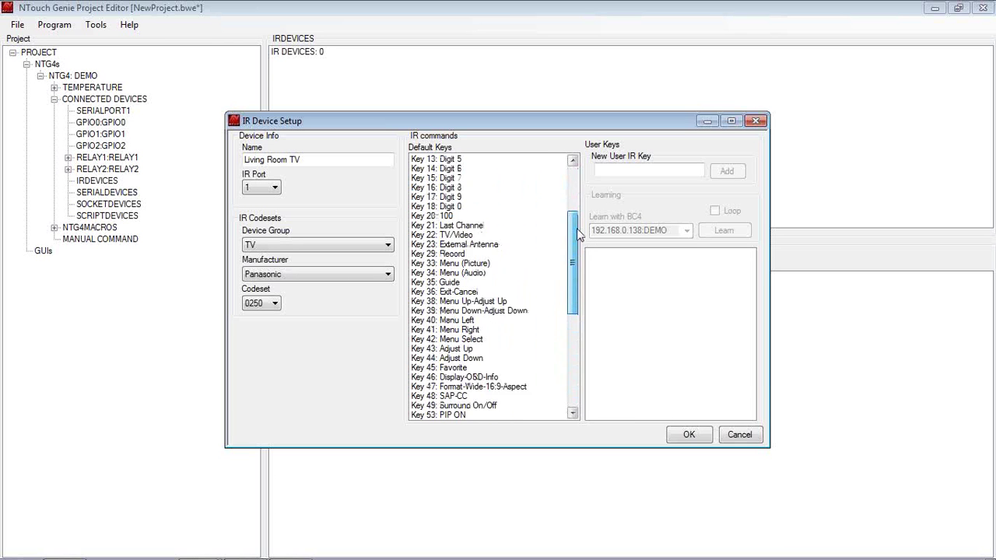
pyautogui.click(686, 435)
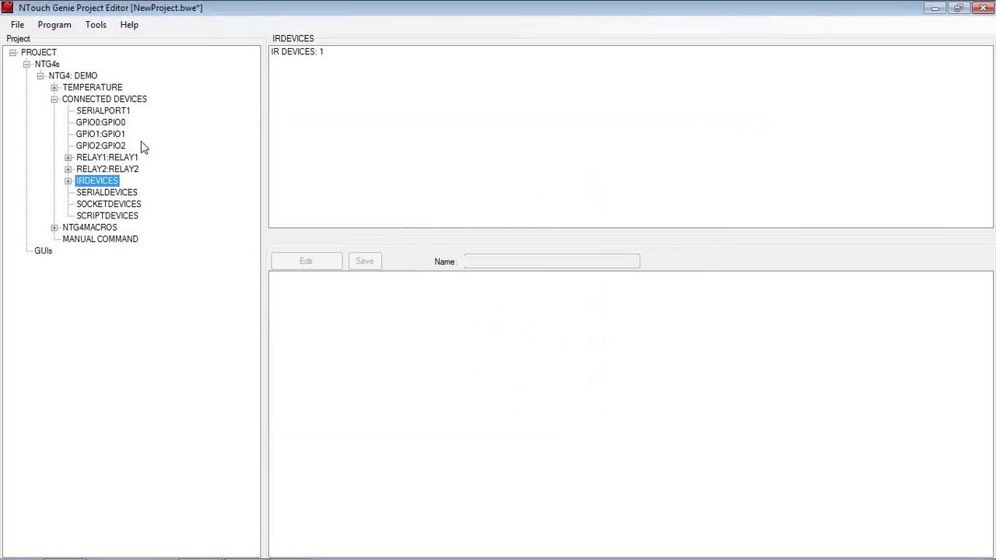
pyautogui.click(69, 180)
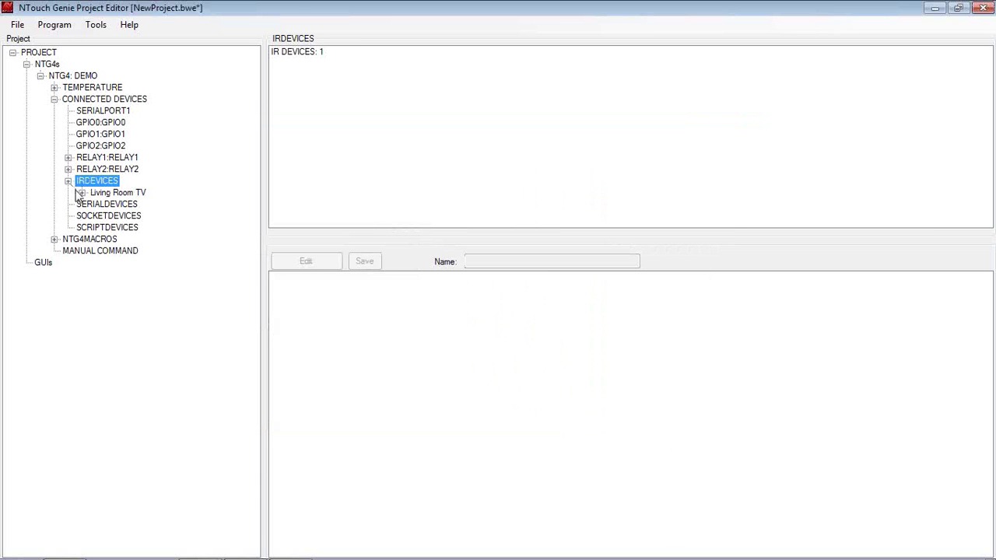
pyautogui.click(108, 195)
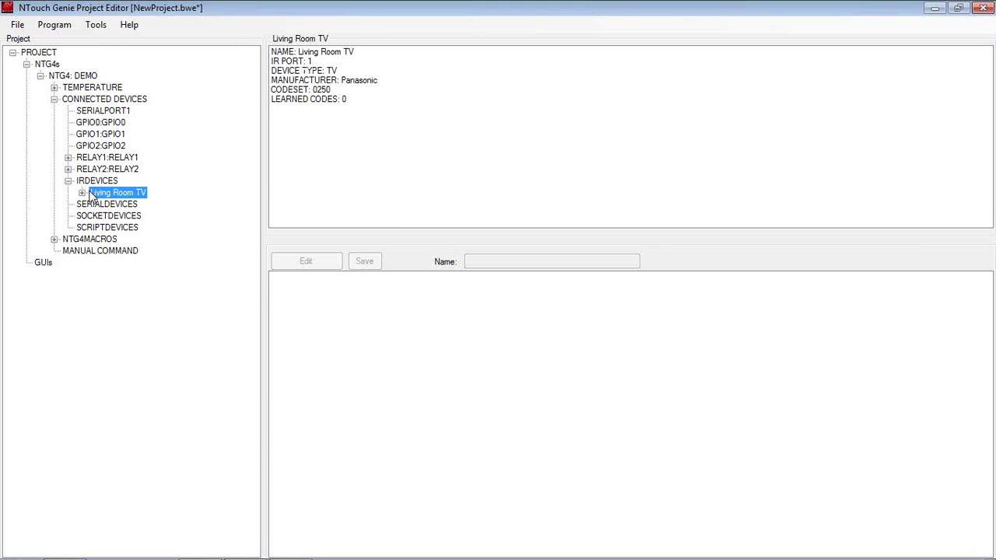
pyautogui.click(82, 192)
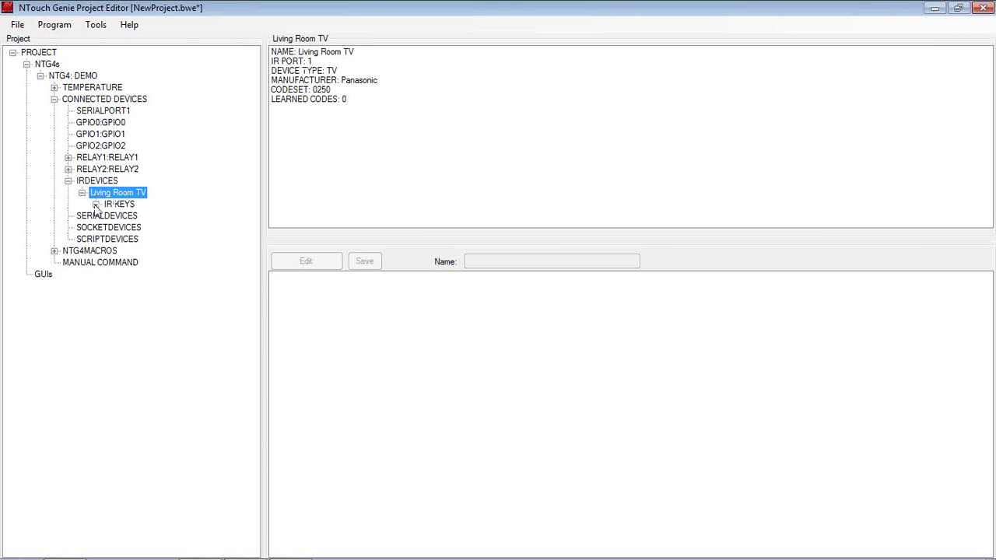
pyautogui.click(94, 205)
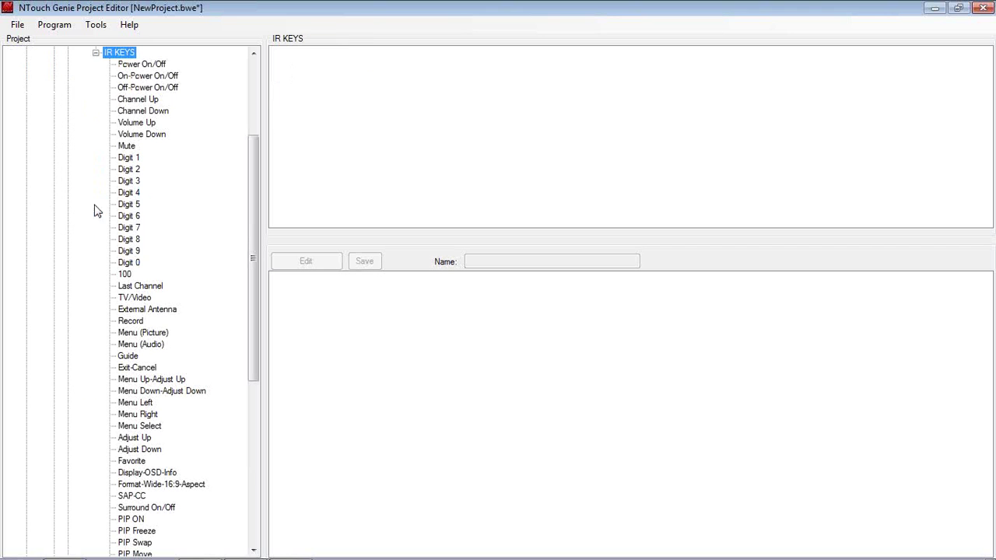
pyautogui.click(96, 54)
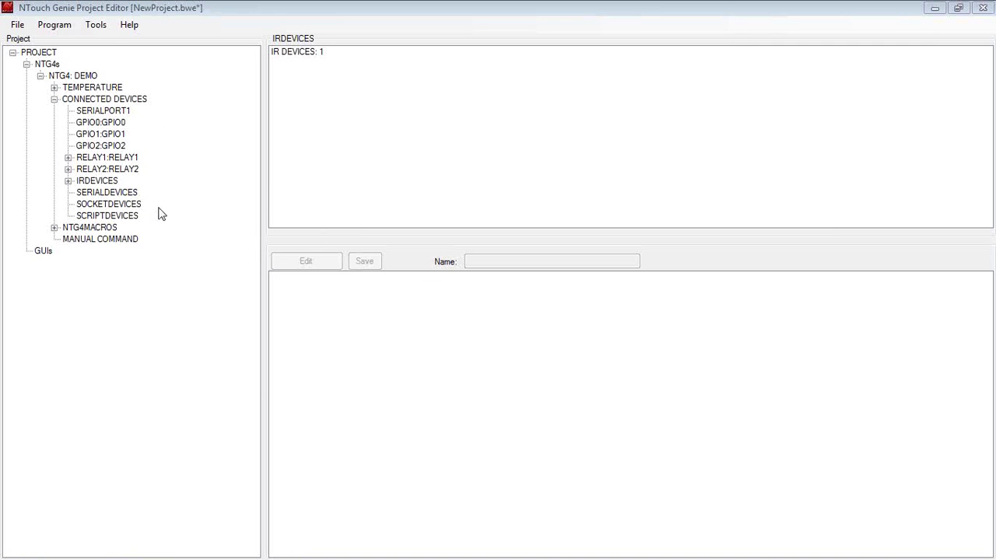
# - Add a new IR device 'Sony BluRay' on IR port 2 in the BluRay-HDDVD device group
pyautogui.click(102, 183)
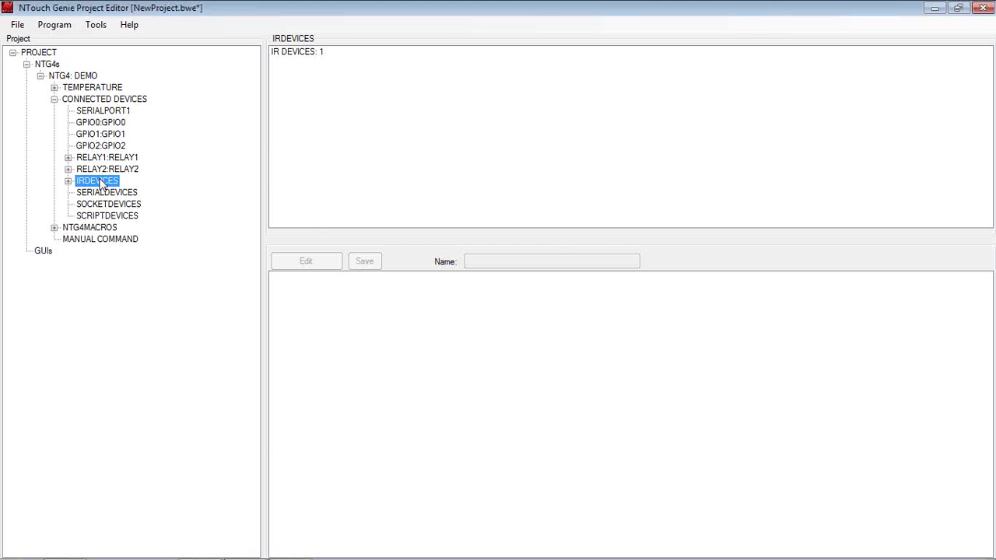
pyautogui.rightClick(102, 184)
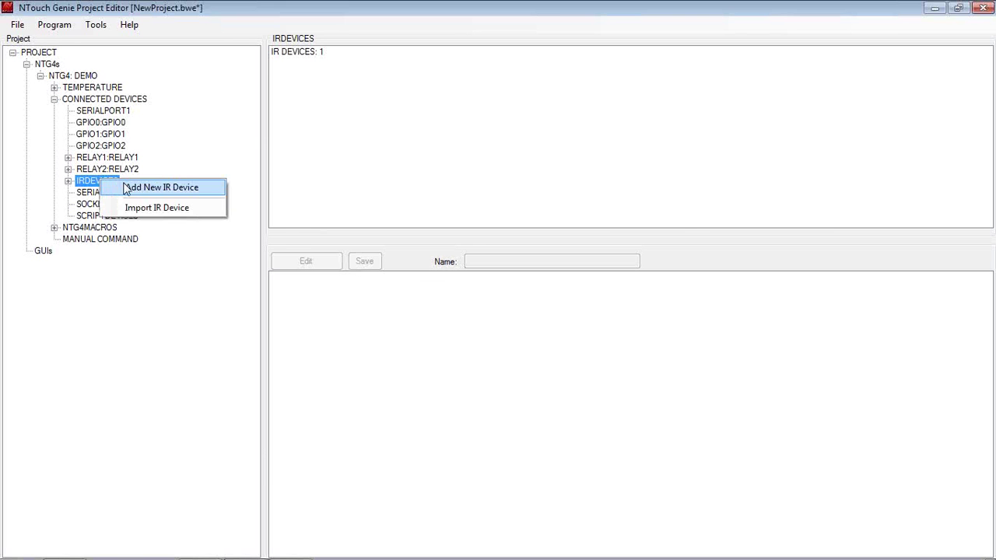
pyautogui.click(127, 188)
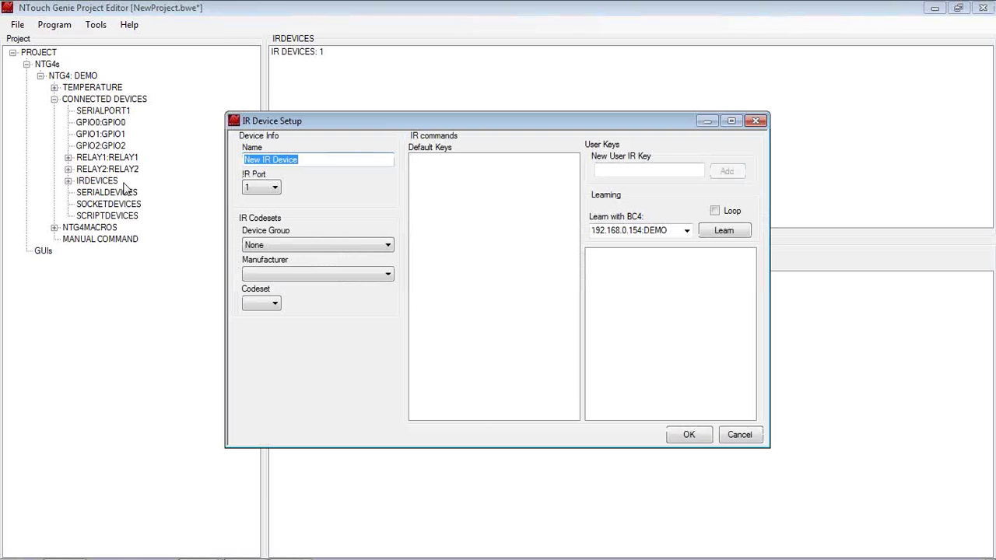
pyautogui.write('Son')
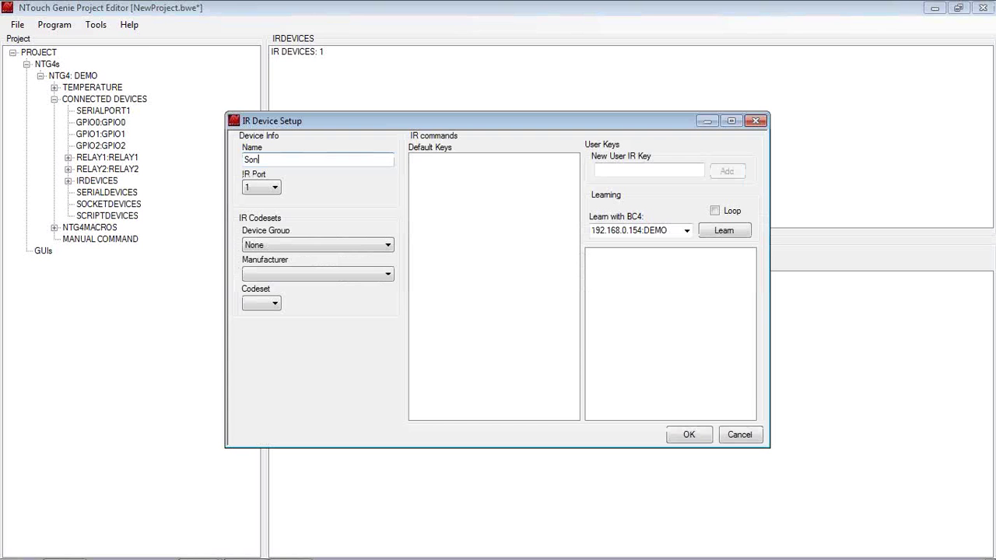
pyautogui.write('y BluRay')
pyautogui.click(253, 187)
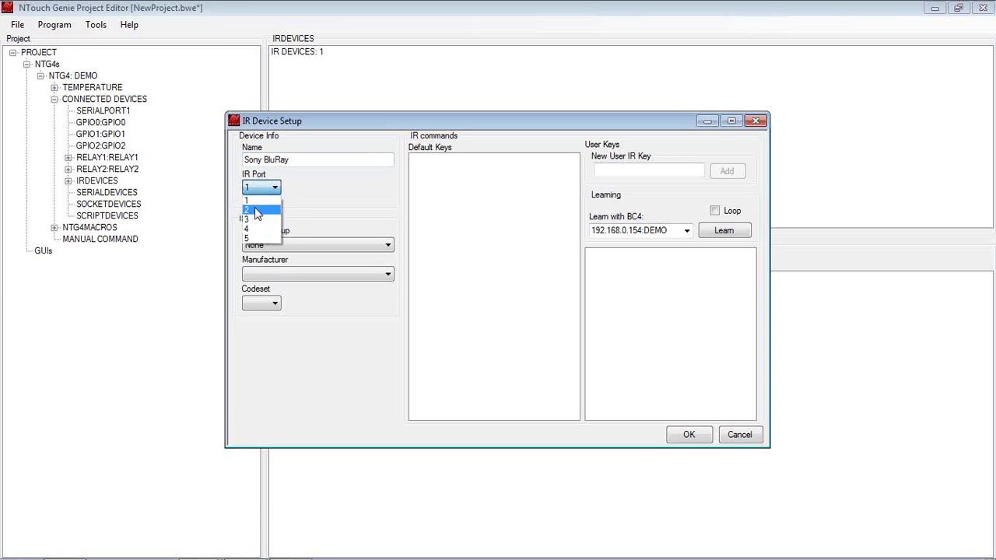
pyautogui.click(256, 212)
pyautogui.click(274, 245)
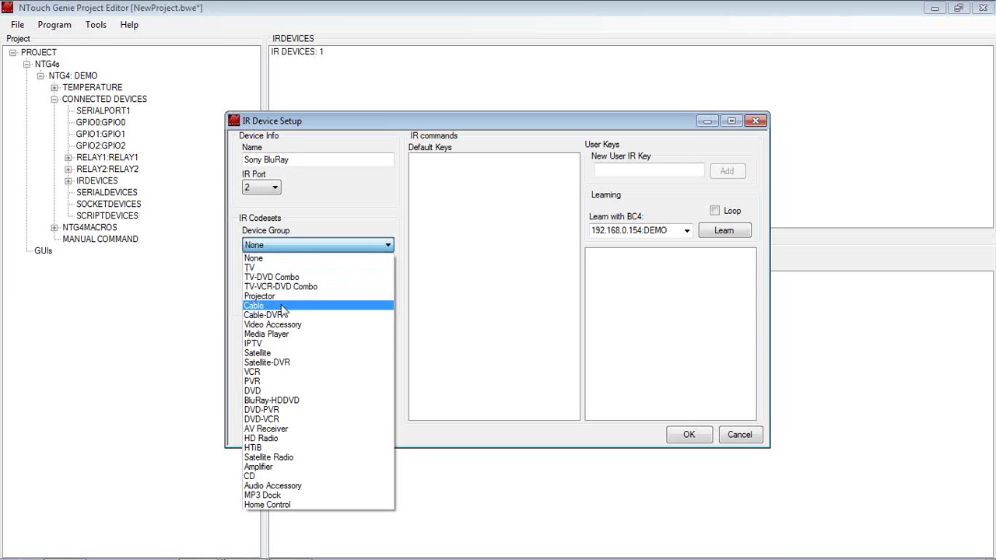
pyautogui.click(300, 400)
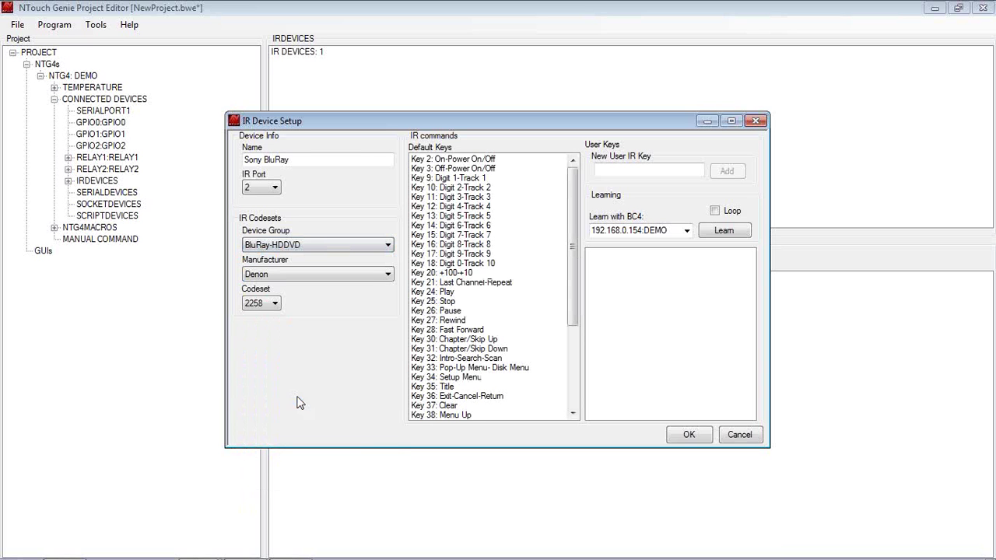
pyautogui.click(294, 276)
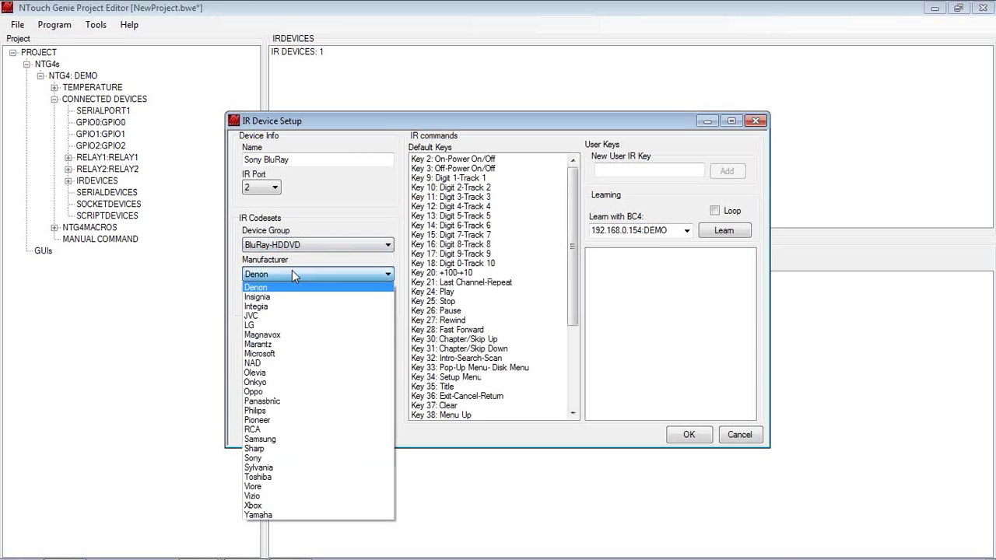
# - Set the manufacturer to Sony, keeping codeset 1516
pyautogui.click(281, 459)
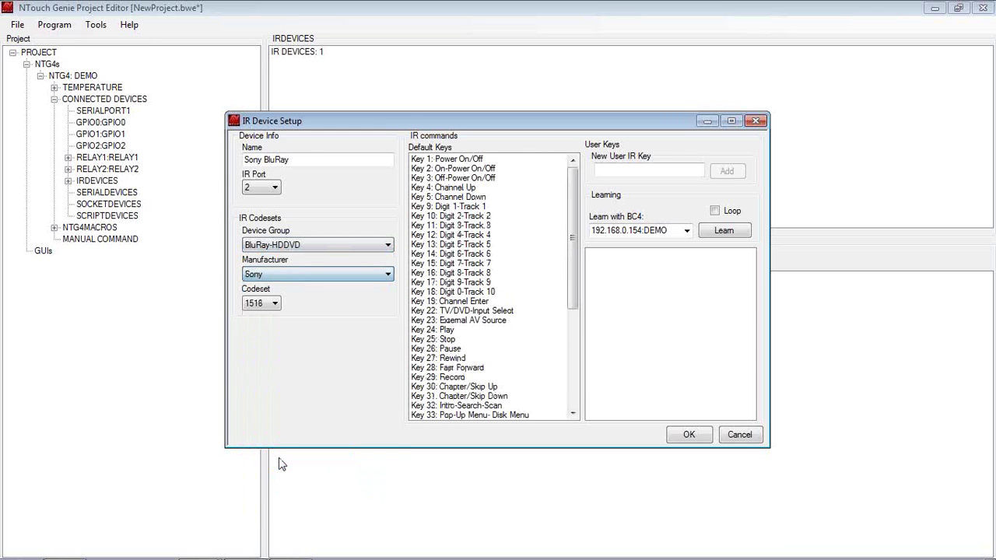
pyautogui.click(274, 304)
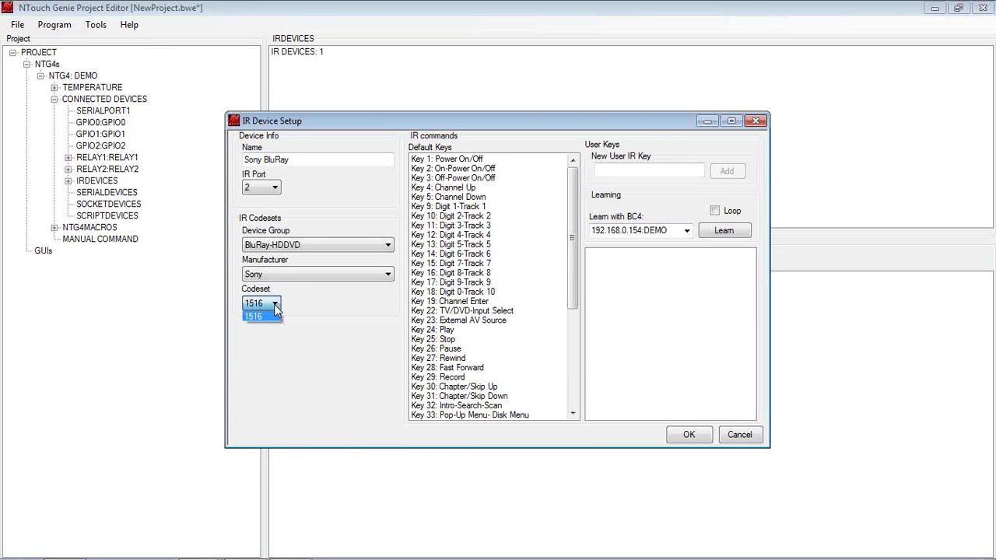
pyautogui.click(275, 304)
pyautogui.click(274, 304)
# - Inspect the Power On/Off and Open/Close-Eject keys, then cancel the Sony BluRay setup
pyautogui.click(437, 160)
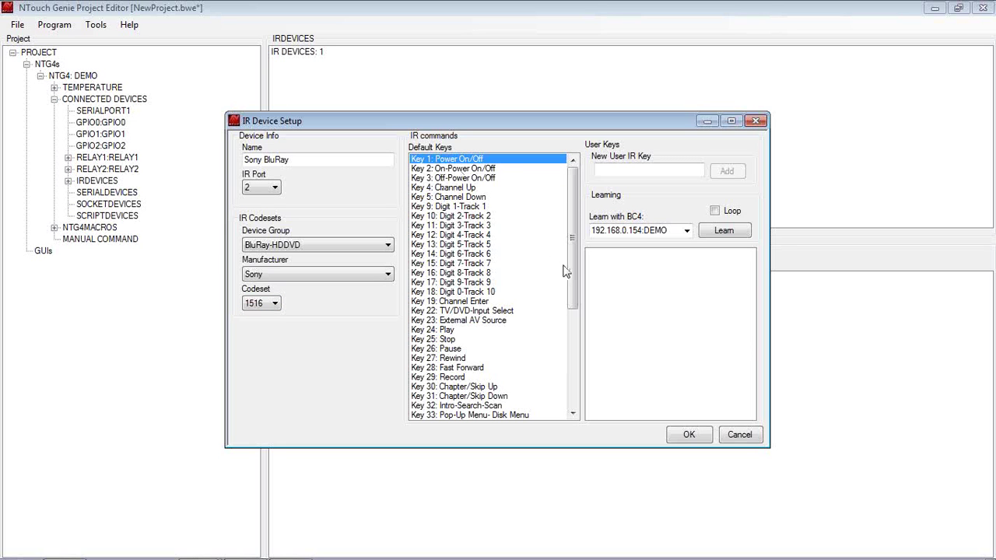
pyautogui.moveTo(570, 269); pyautogui.dragTo(577, 370)
pyautogui.click(497, 369)
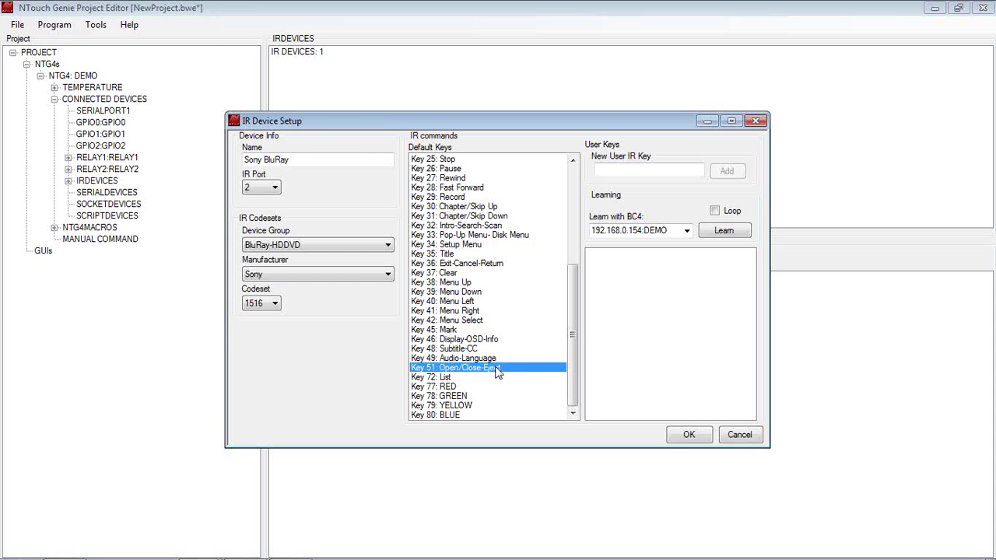
pyautogui.moveTo(574, 315); pyautogui.dragTo(566, 242)
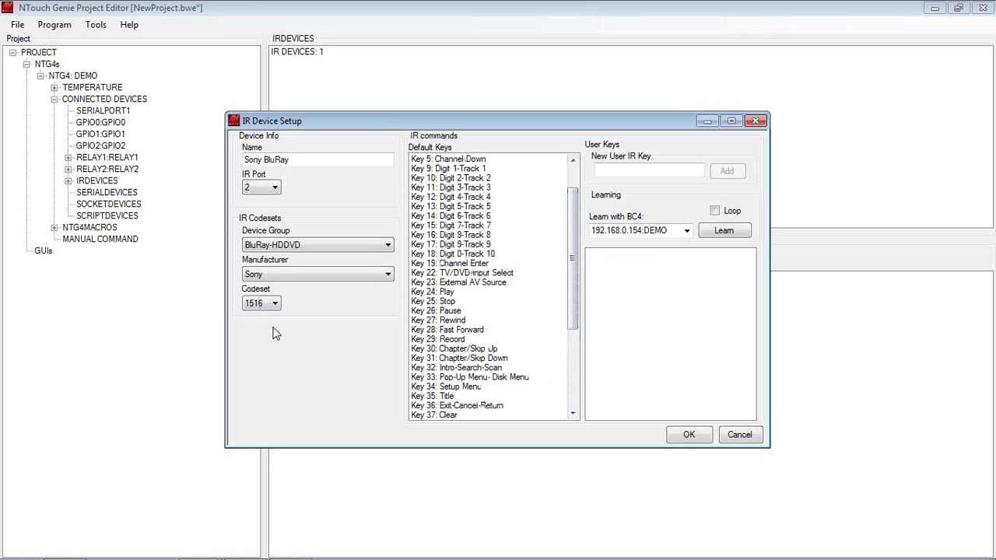
pyautogui.click(735, 435)
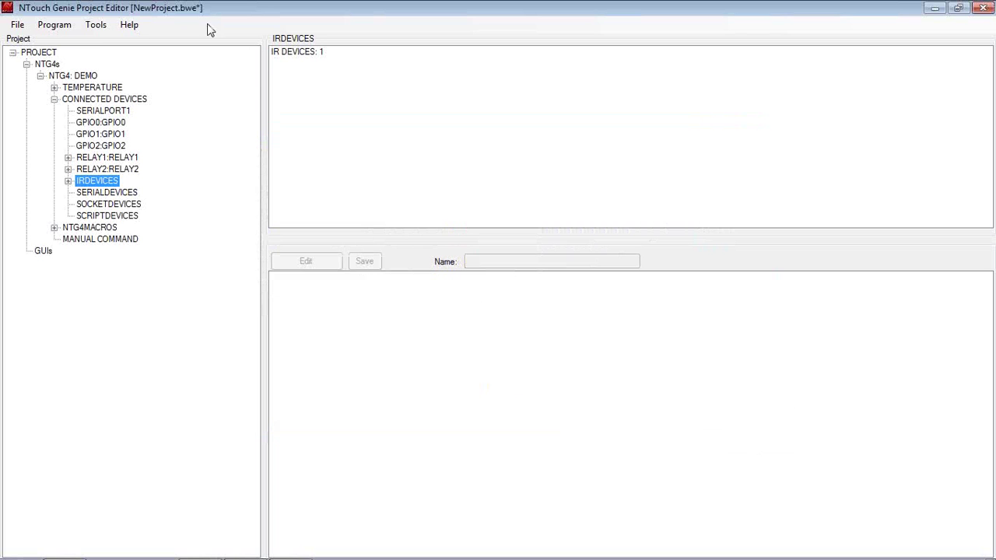
pyautogui.click(96, 25)
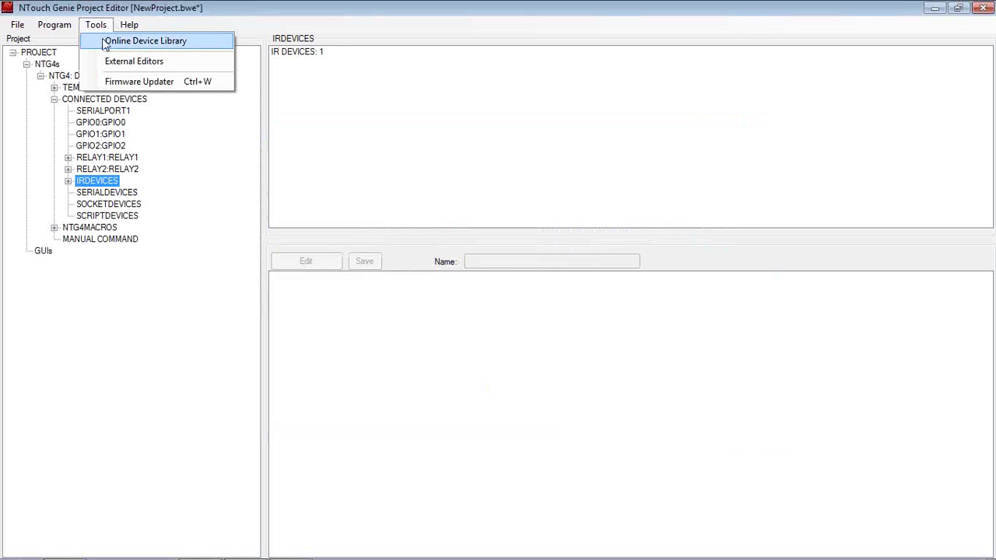
# - Download the Sony BDP-N460 file (IRDEVICES > Blu-Ray > Sony) from the Online Device Library, overwriting the existing copy
pyautogui.click(110, 41)
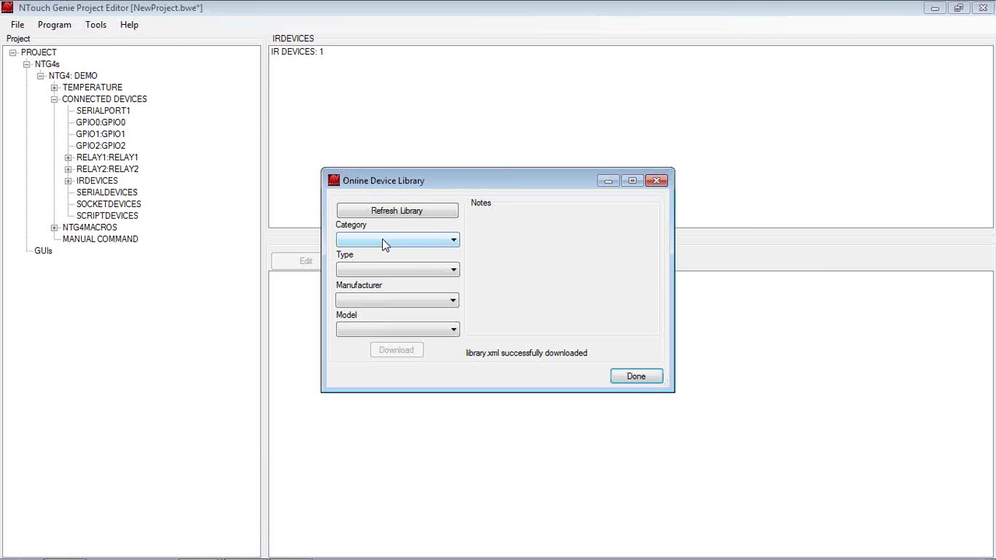
pyautogui.click(383, 244)
pyautogui.click(383, 253)
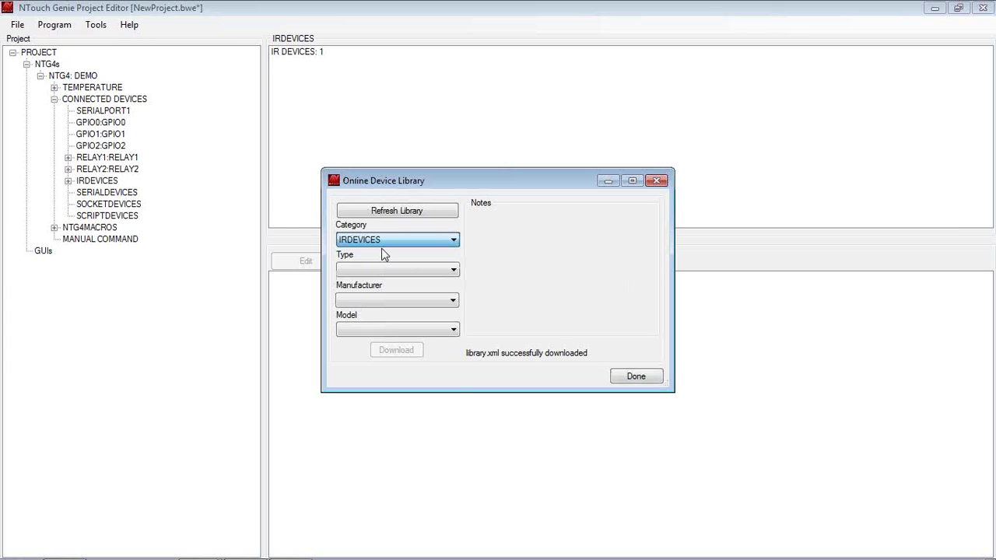
pyautogui.click(382, 270)
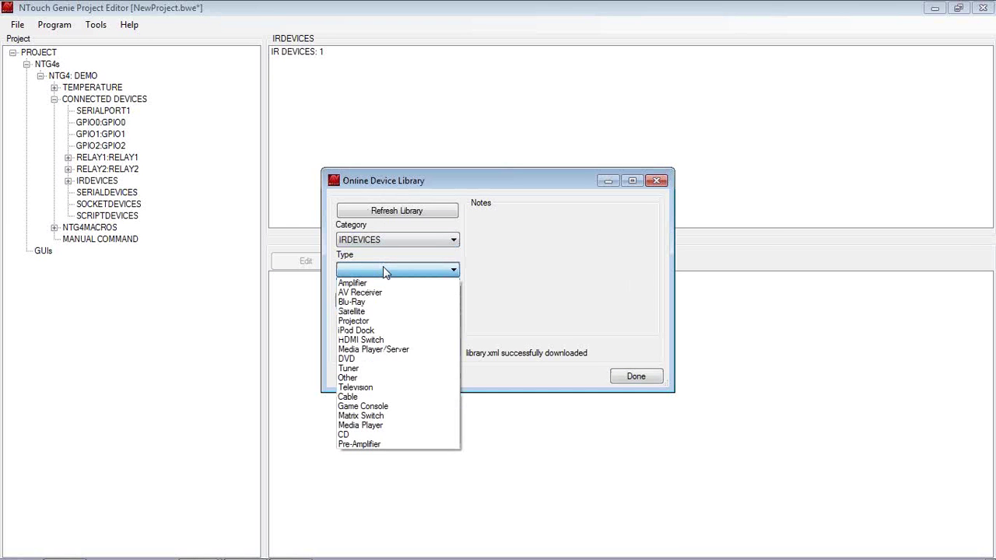
pyautogui.click(378, 302)
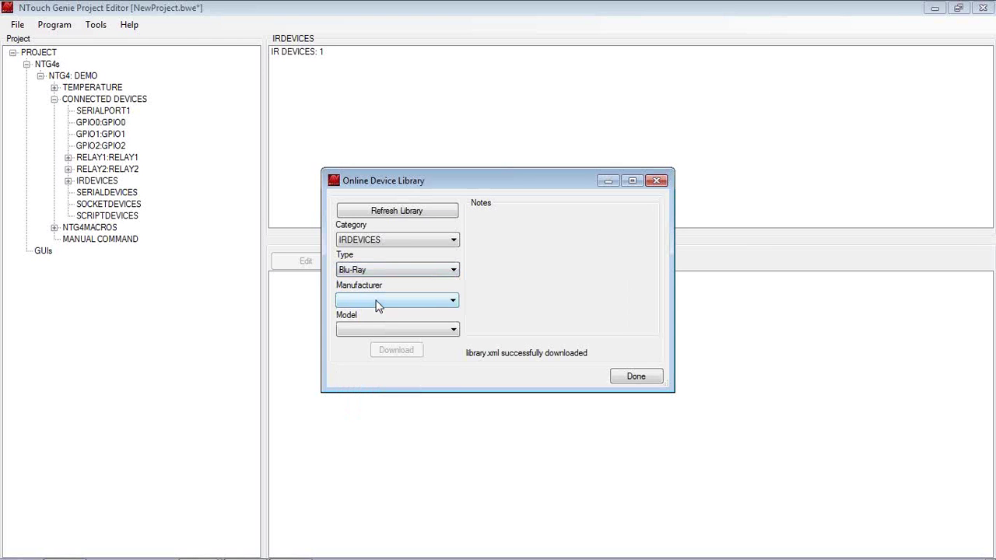
pyautogui.click(377, 304)
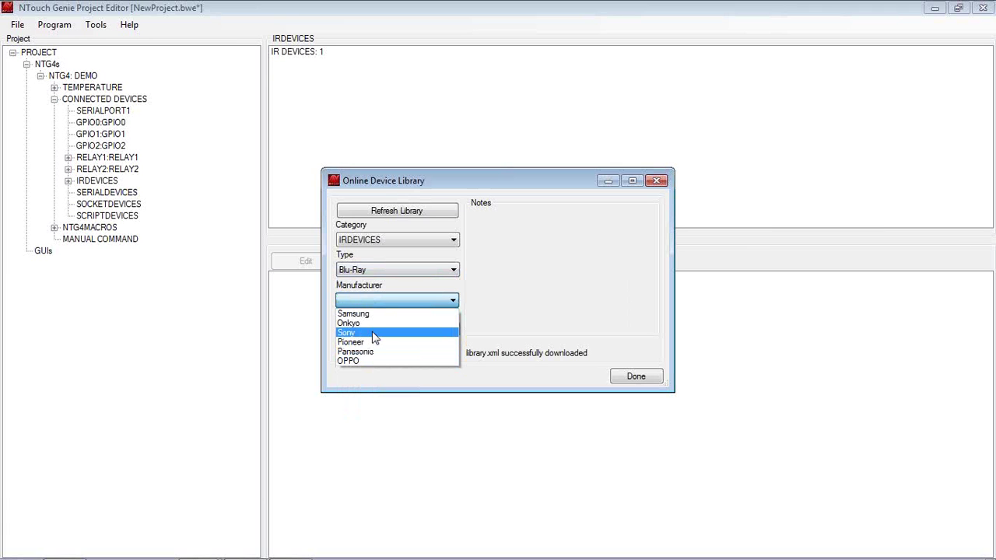
pyautogui.click(374, 335)
pyautogui.click(374, 336)
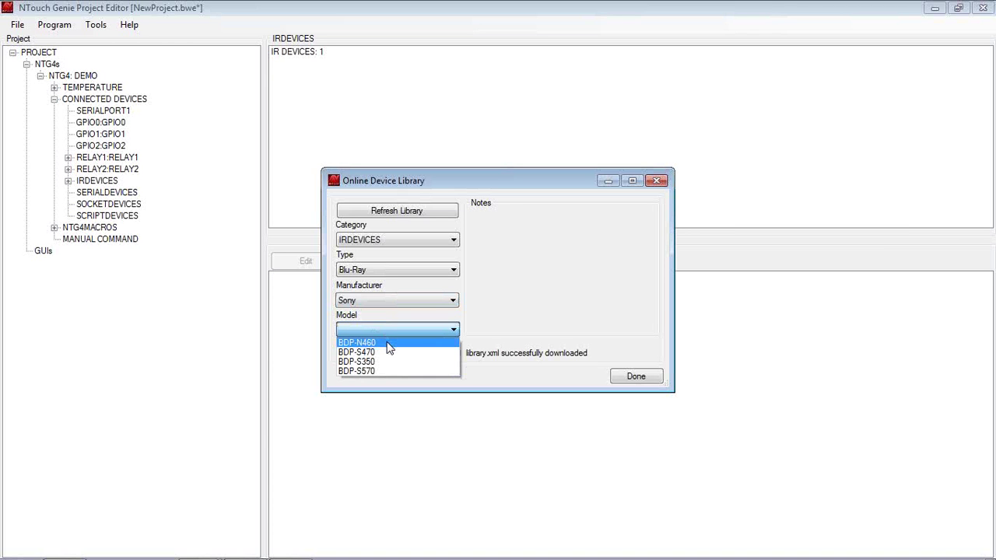
pyautogui.click(389, 343)
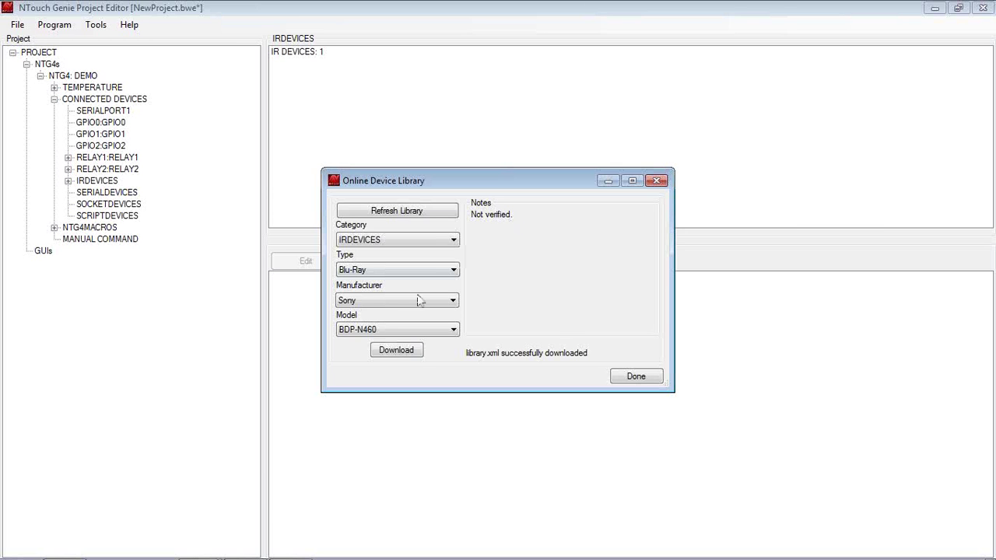
pyautogui.click(385, 351)
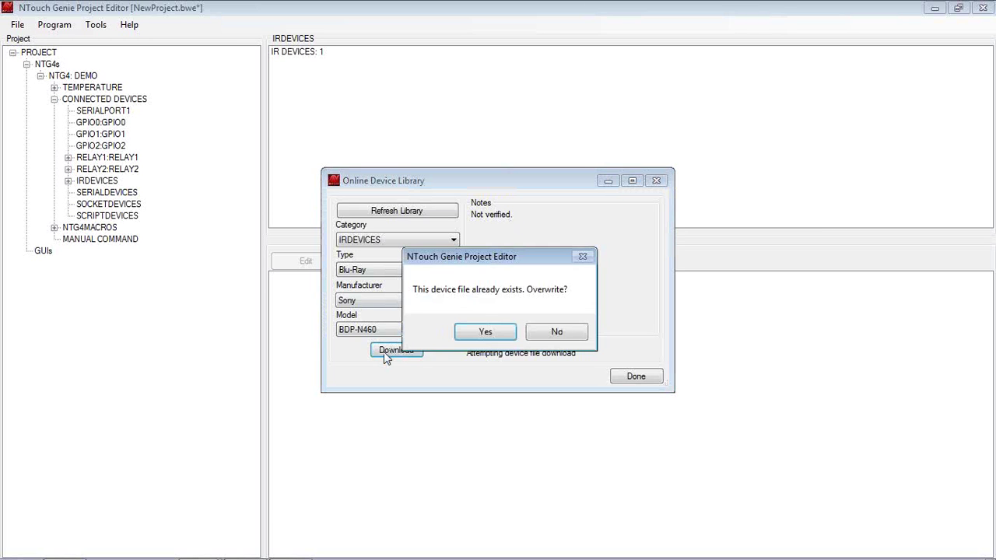
pyautogui.click(498, 331)
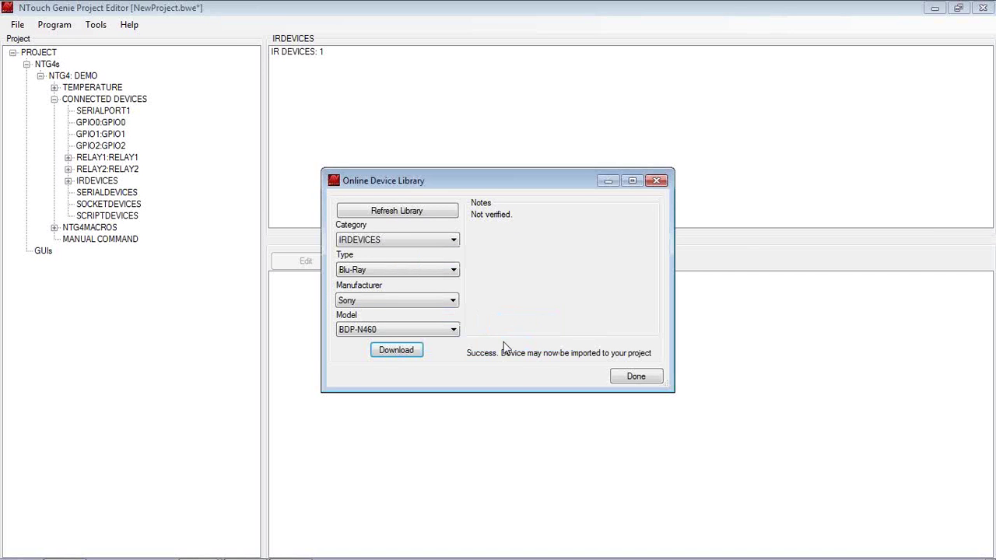
pyautogui.click(623, 378)
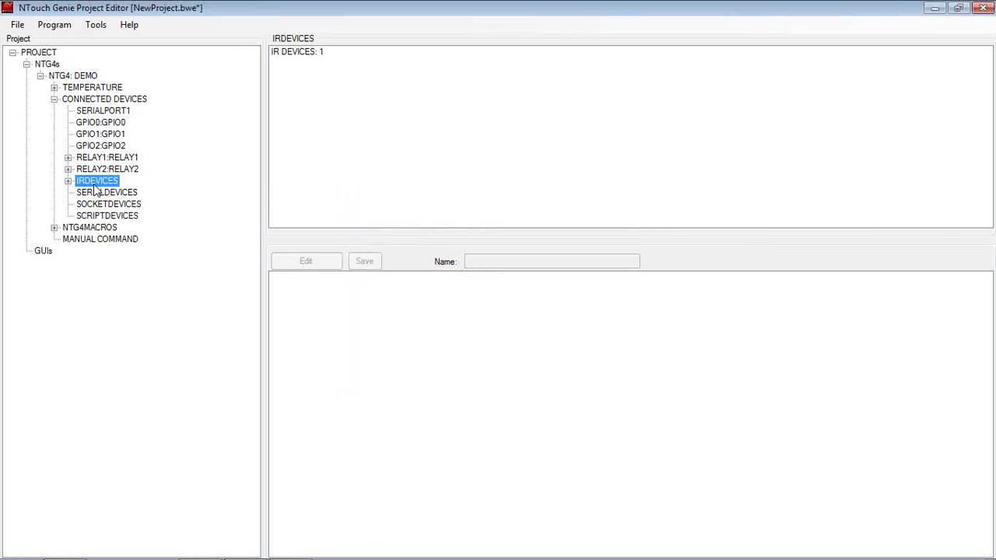
# - Import 'Sony BDP-N460.bir' into IRDEVICES, adding SONY BDP-N460 with 37 learned codes
pyautogui.rightClick(94, 188)
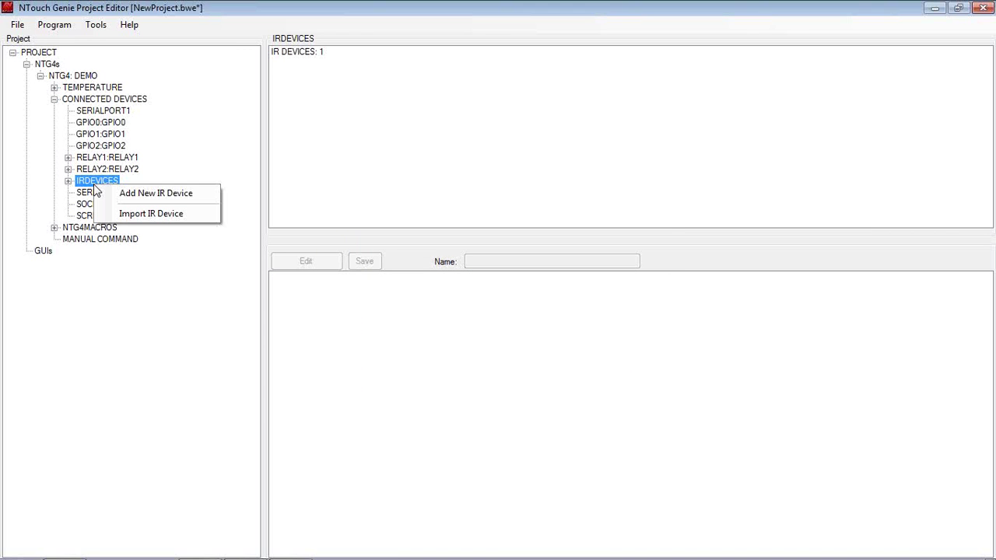
pyautogui.click(129, 215)
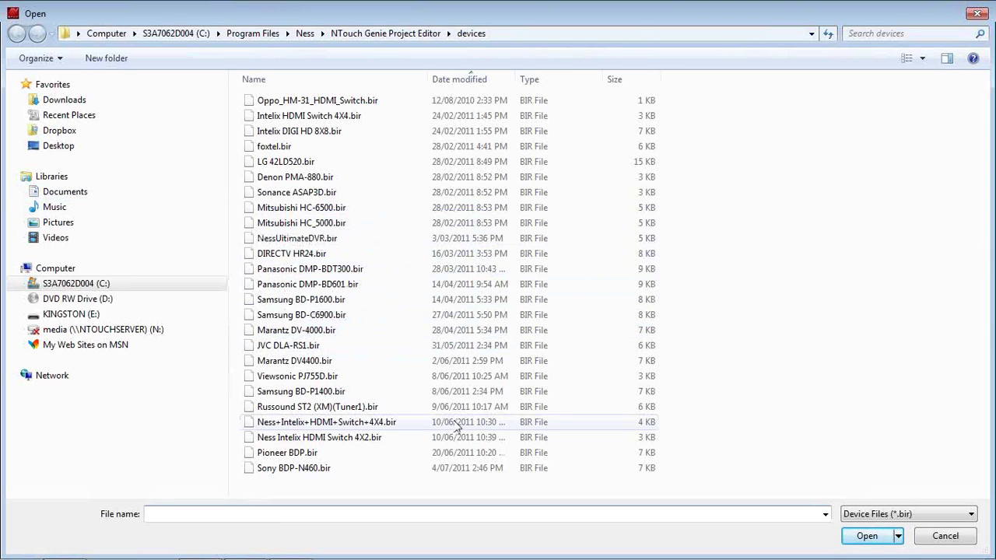
pyautogui.click(302, 469)
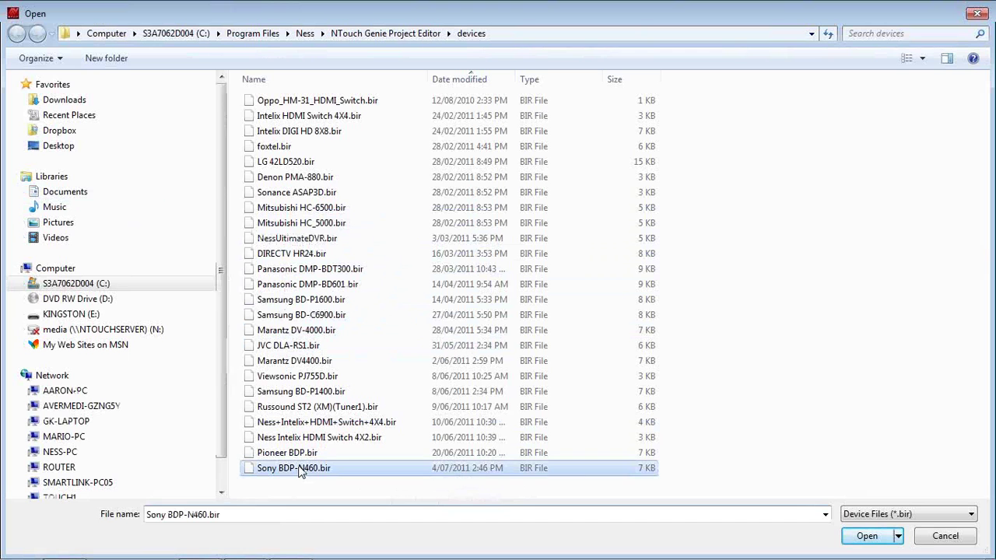
pyautogui.click(859, 536)
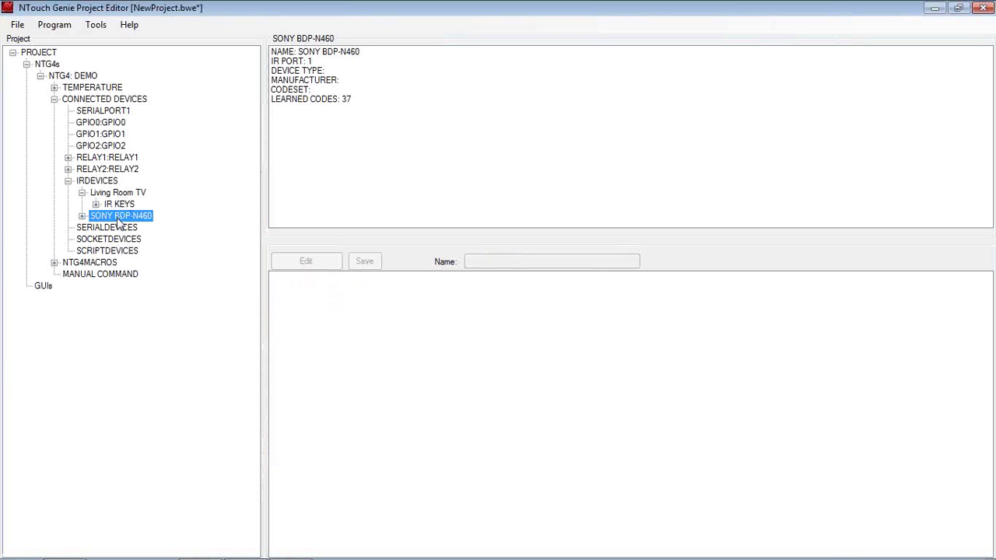
# - Inspect SONY BDP-N460's IR keys and details, then collapse IRDEVICES showing 2 devices
pyautogui.click(82, 216)
pyautogui.doubleClick(98, 227)
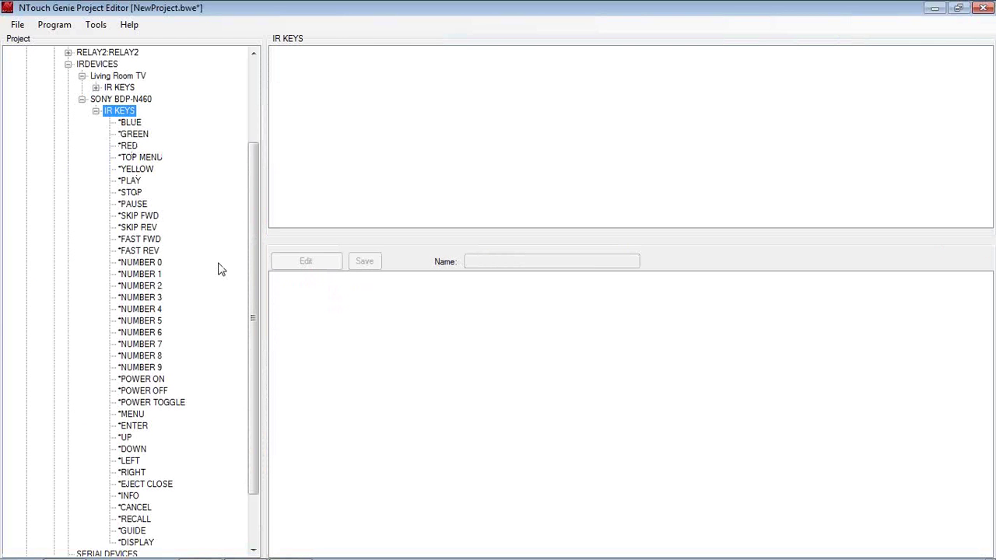
pyautogui.moveTo(249, 269); pyautogui.dragTo(262, 175)
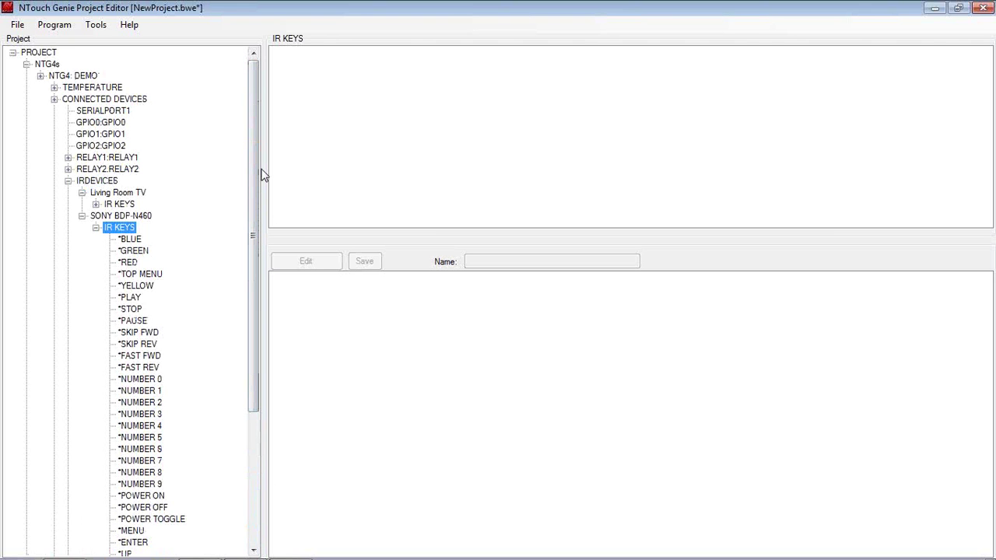
pyautogui.click(117, 192)
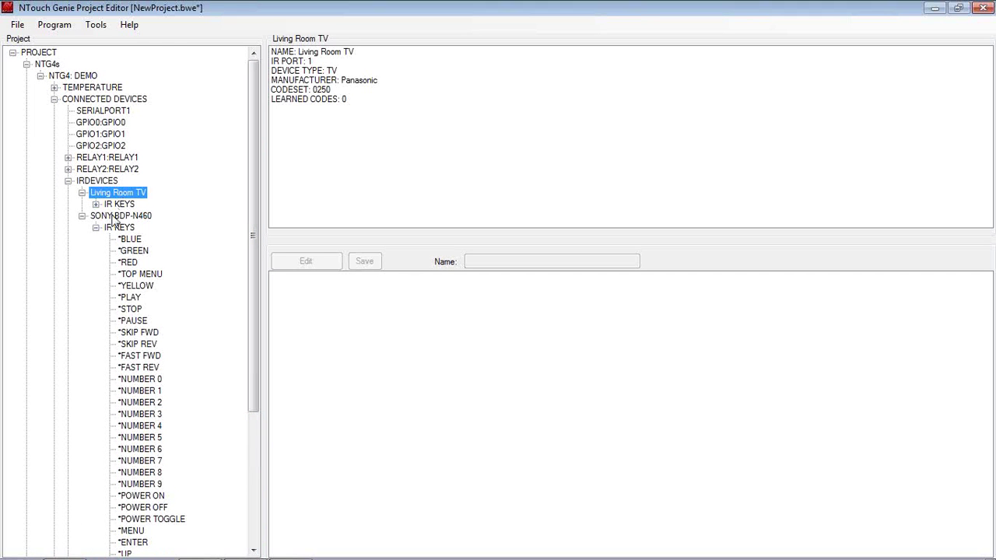
pyautogui.click(112, 218)
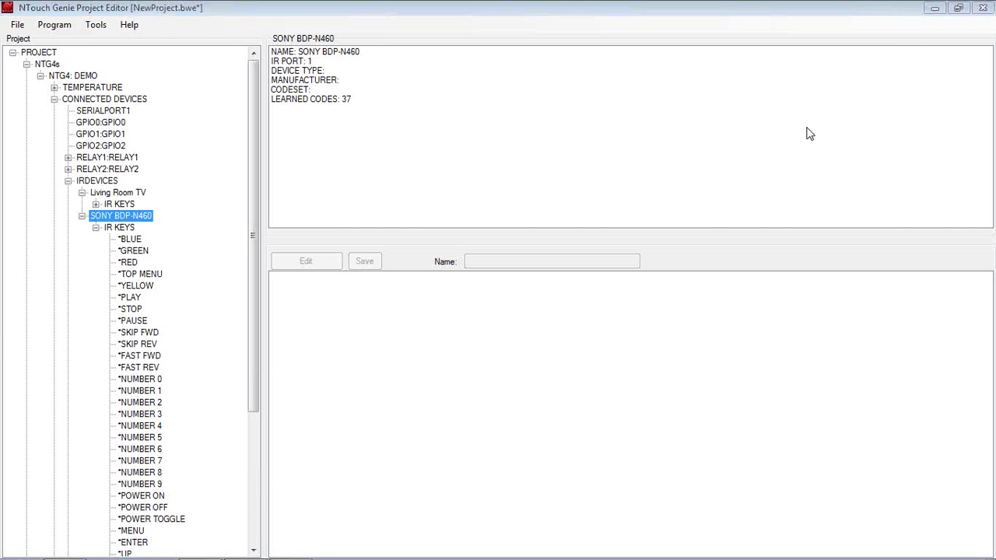
pyautogui.press('Left')
pyautogui.press('Left')
pyautogui.press('Left')
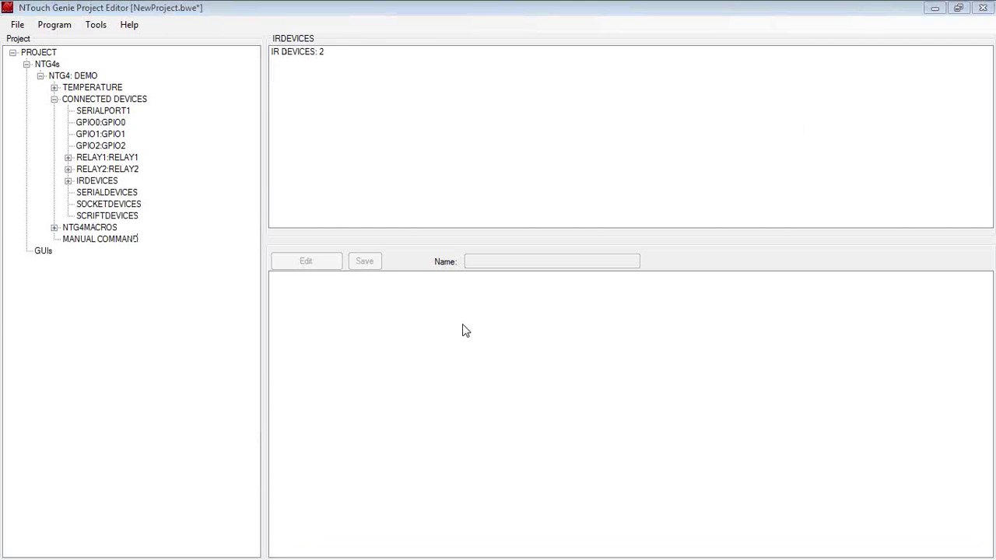
# - Add a new IR device named 'DVD Player' on IR port 3
pyautogui.click(86, 183)
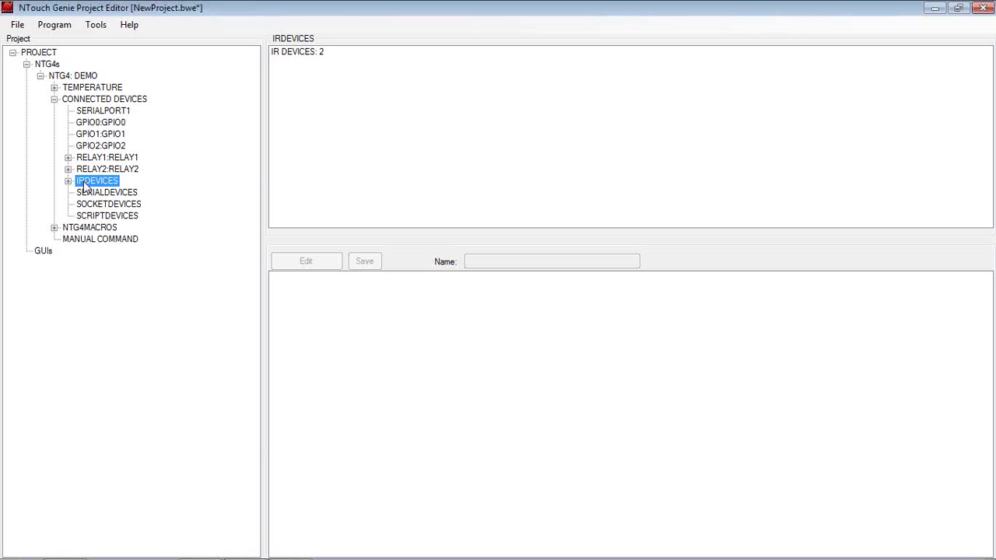
pyautogui.rightClick(86, 183)
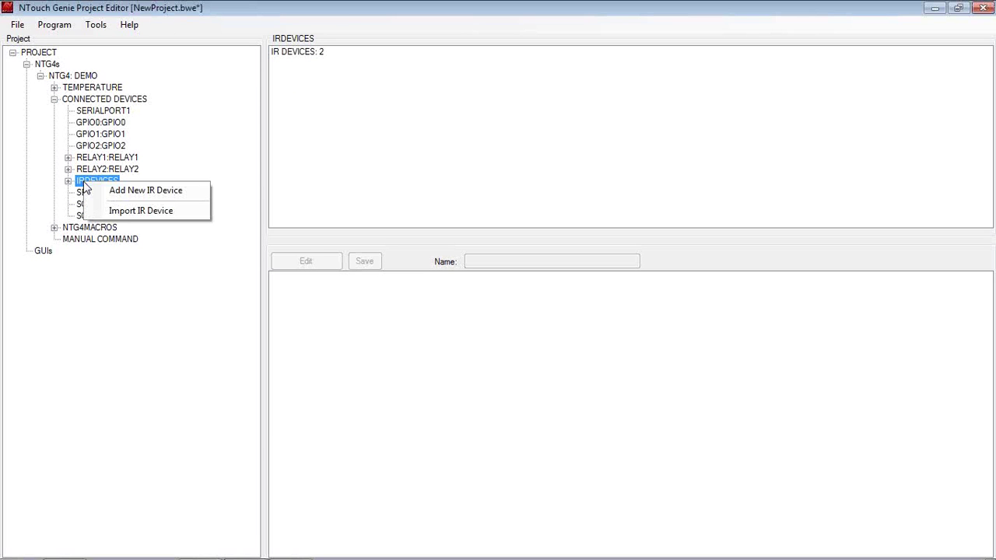
pyautogui.click(111, 191)
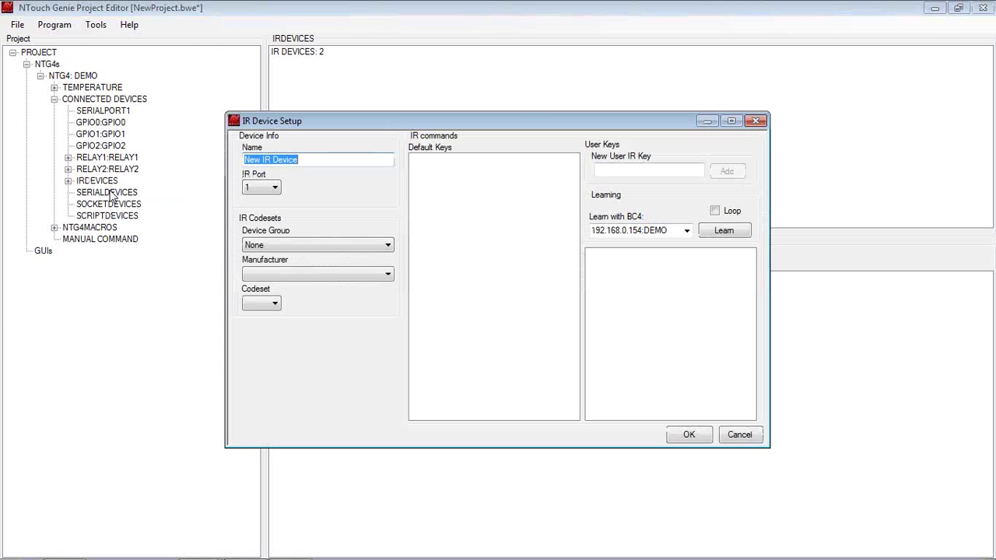
pyautogui.write('DVD')
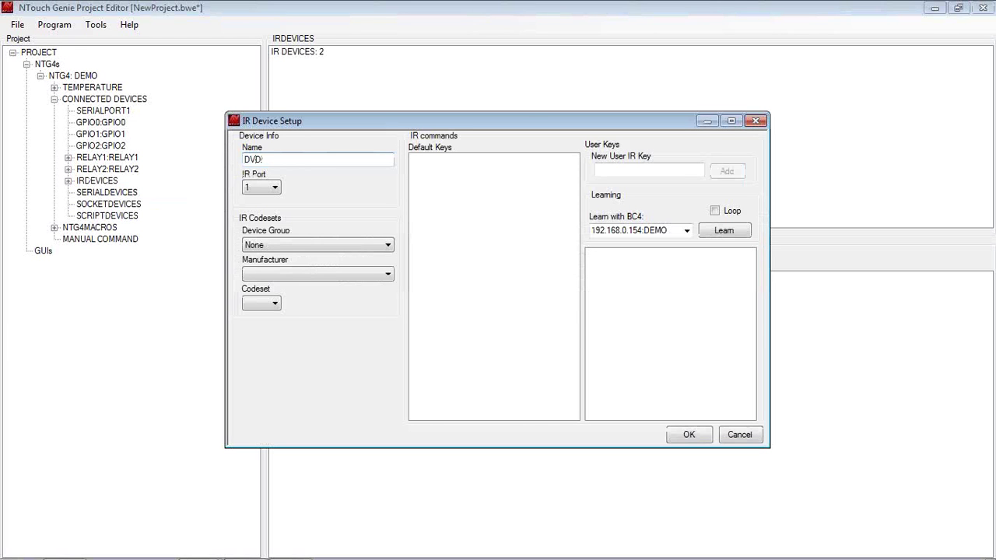
pyautogui.write('Player')
pyautogui.click(250, 190)
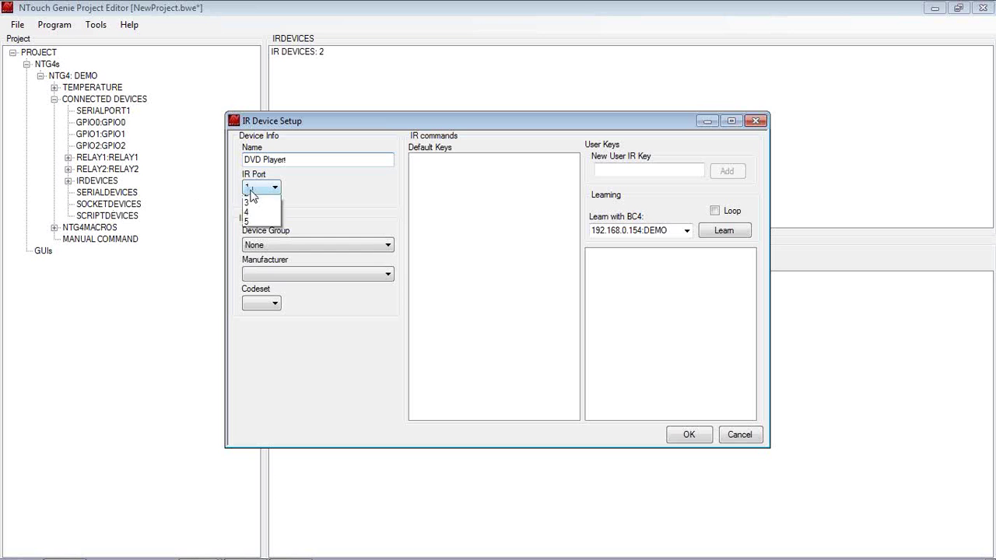
pyautogui.click(250, 219)
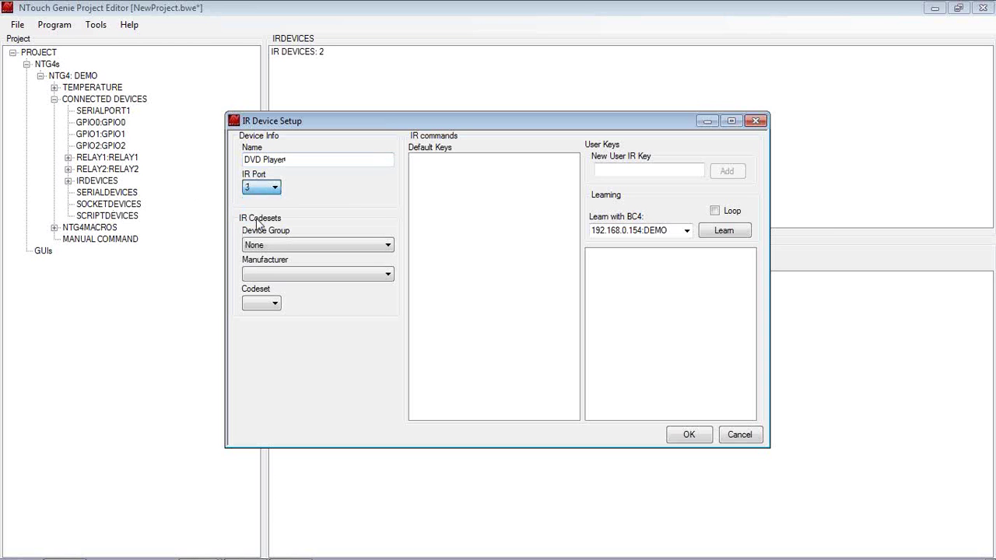
# - Try the DVD device group, then reset the device group to None
pyautogui.click(276, 245)
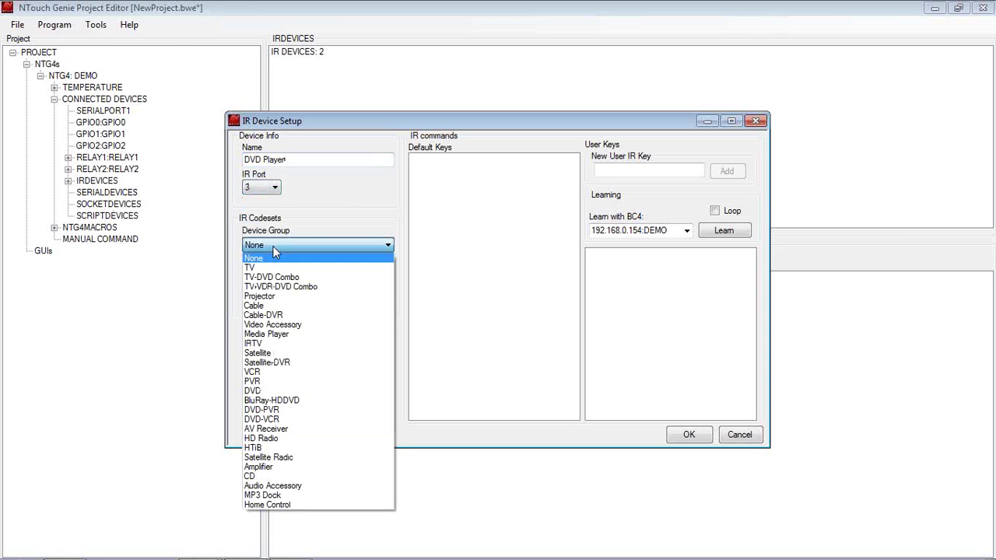
pyautogui.click(271, 391)
pyautogui.click(284, 277)
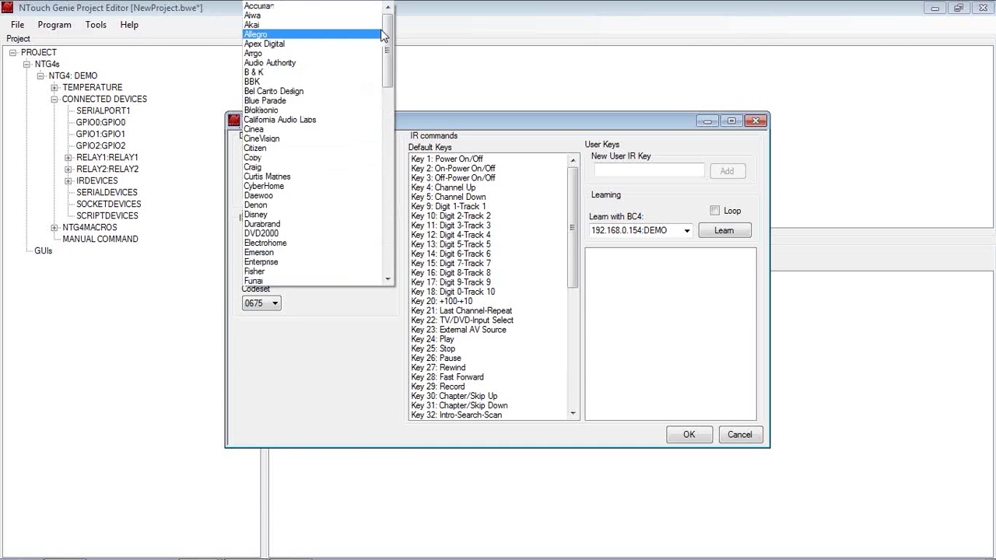
pyautogui.moveTo(388, 39)
pyautogui.mouseDown()
pyautogui.moveTo(386, 234)
pyautogui.moveTo(387, 23)
pyautogui.mouseUp()
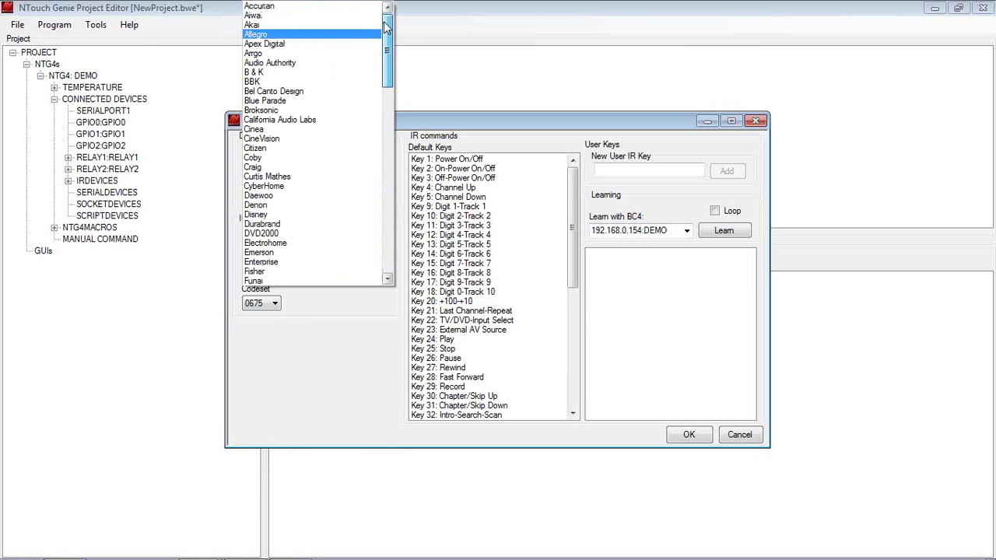
pyautogui.click(403, 118)
pyautogui.click(317, 246)
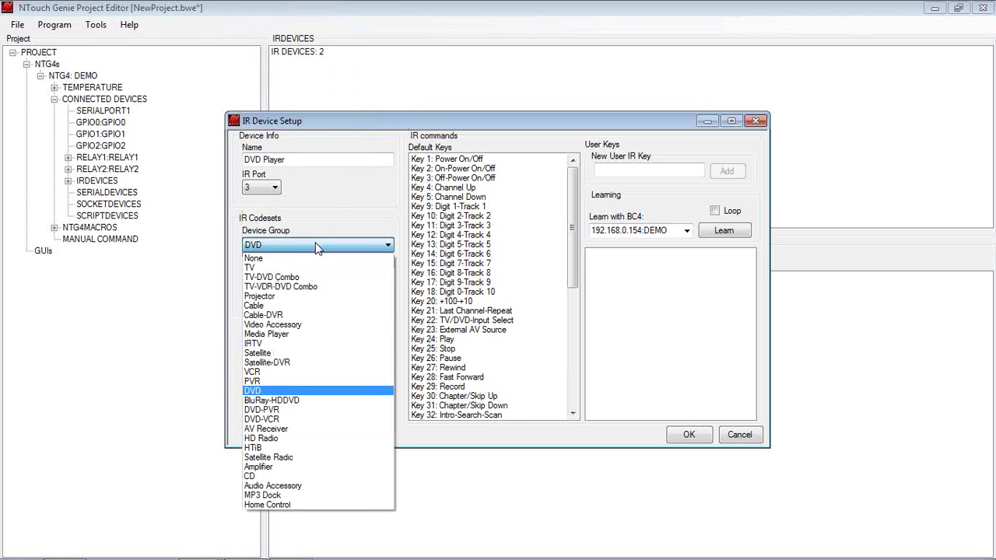
pyautogui.click(294, 259)
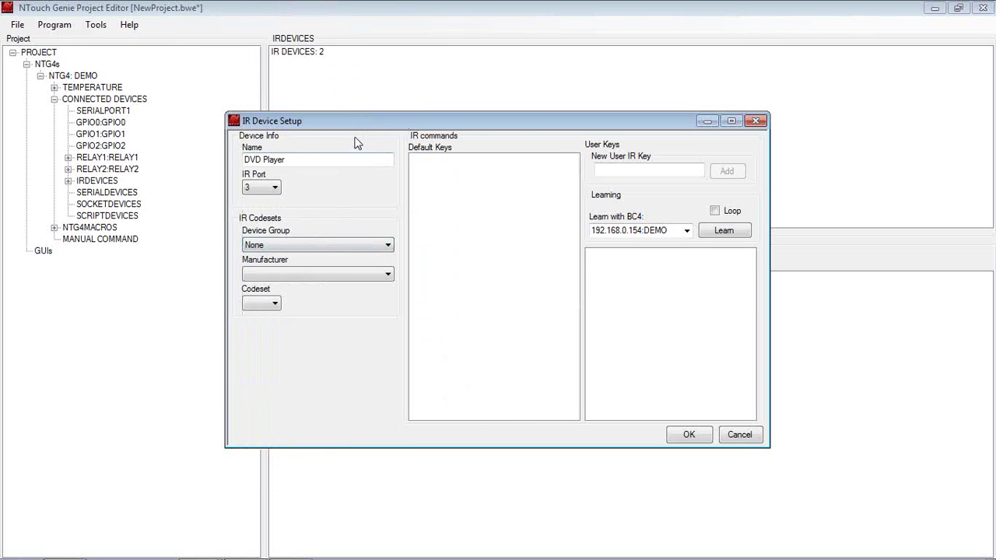
# - Add Play and Stop as user IR keys for the DVD Player
pyautogui.click(786, 36)
pyautogui.click(620, 171)
pyautogui.write('Play')
pyautogui.click(726, 172)
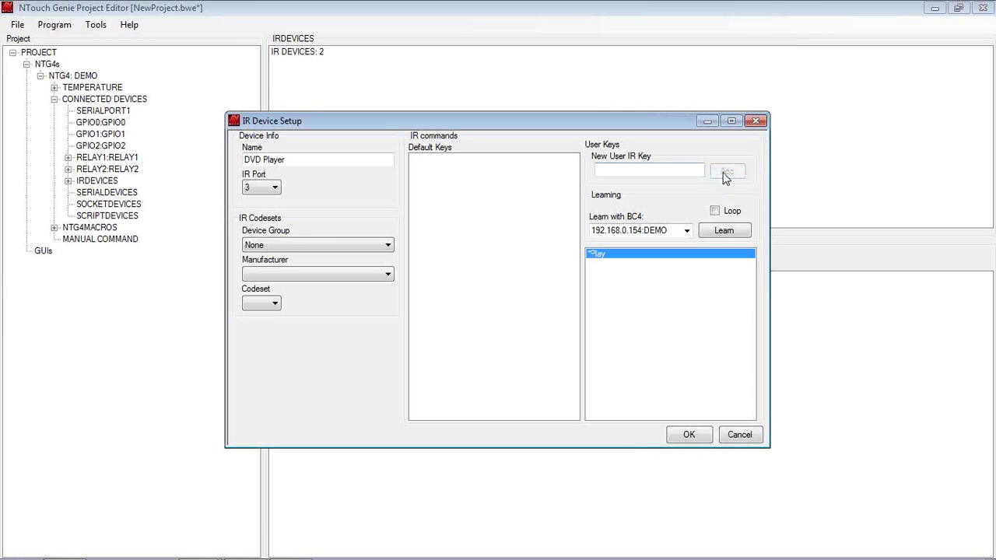
pyautogui.write('Stop')
pyautogui.click(726, 171)
# - Add Record (after fixing a typo) and Fast Fwd as user IR keys
pyautogui.write('Record')
pyautogui.press('BackSpace')
pyautogui.press('BackSpace')
pyautogui.press('BackSpace')
pyautogui.press('BackSpace')
pyautogui.press('BackSpace')
pyautogui.write('ecr')
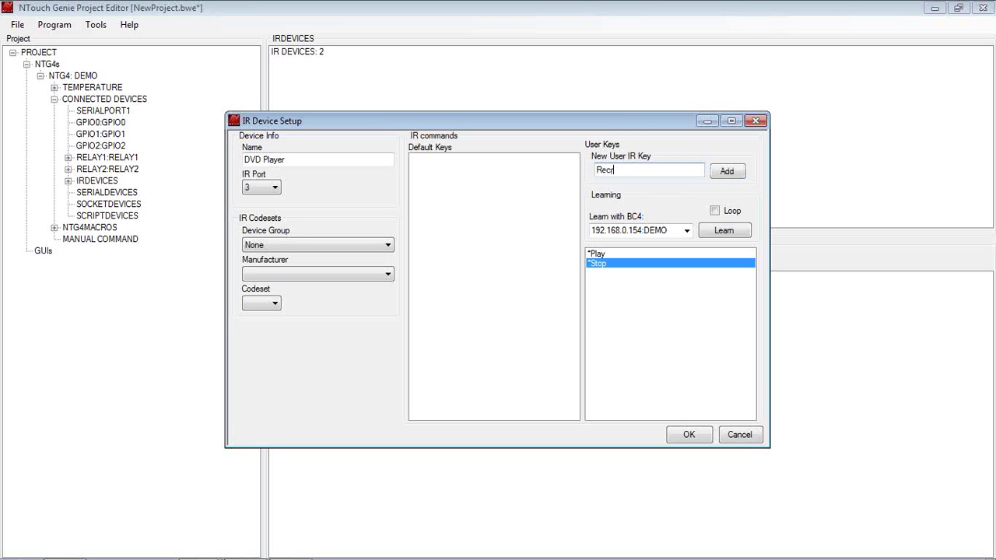
pyautogui.write('ord')
pyautogui.click(725, 174)
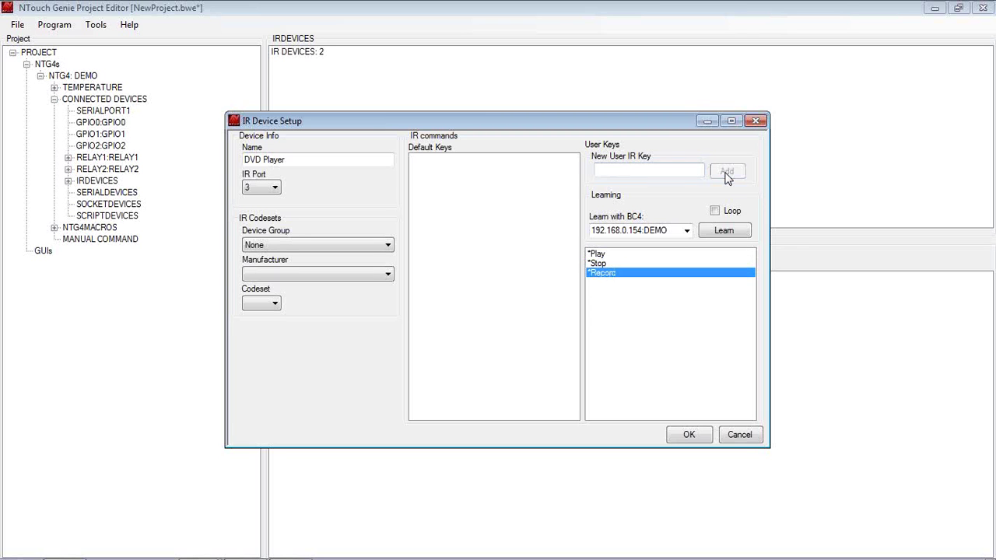
pyautogui.click(647, 173)
pyautogui.write('Fast ')
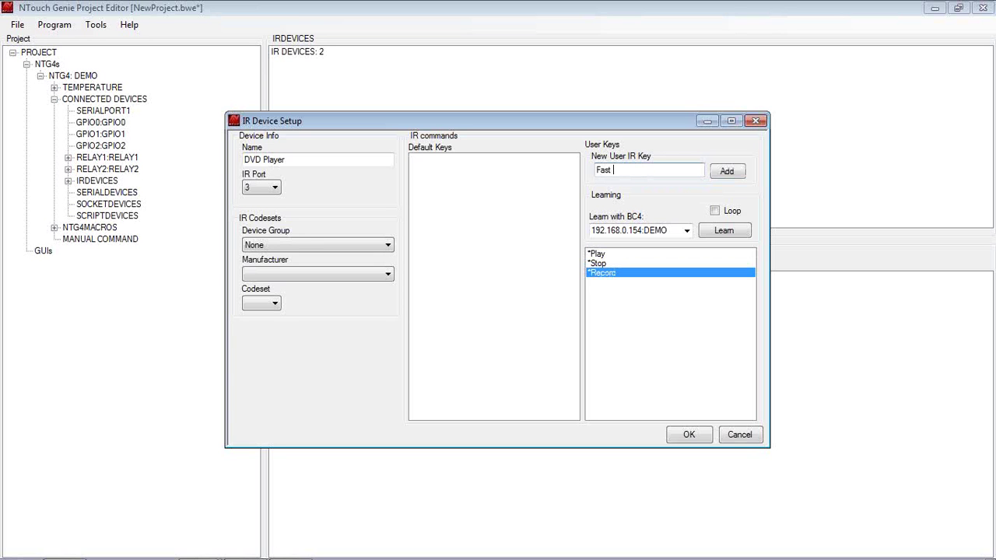
pyautogui.write('Fwd')
pyautogui.click(720, 175)
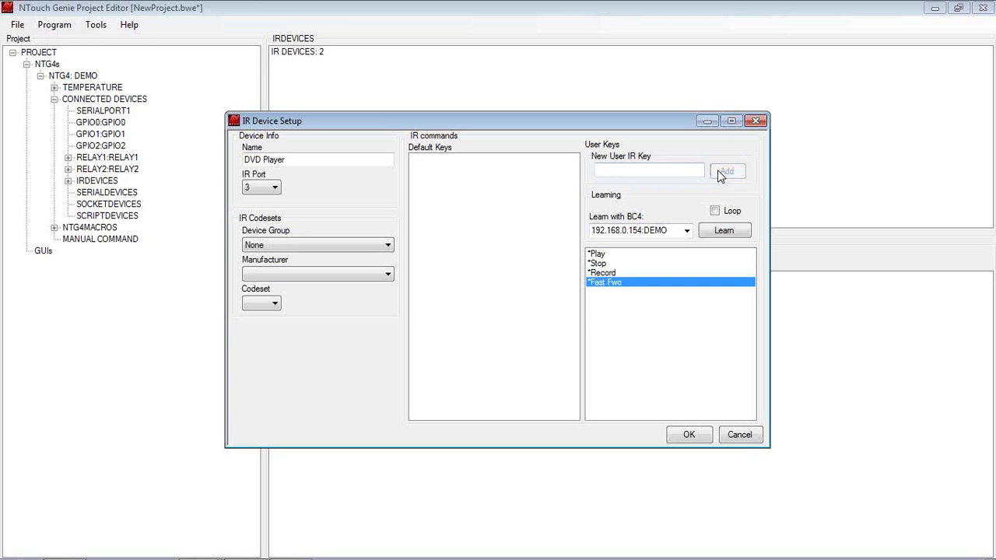
# - Learn the Play key's IR code, then learn Stop, retrying until Learn success appears
pyautogui.click(597, 256)
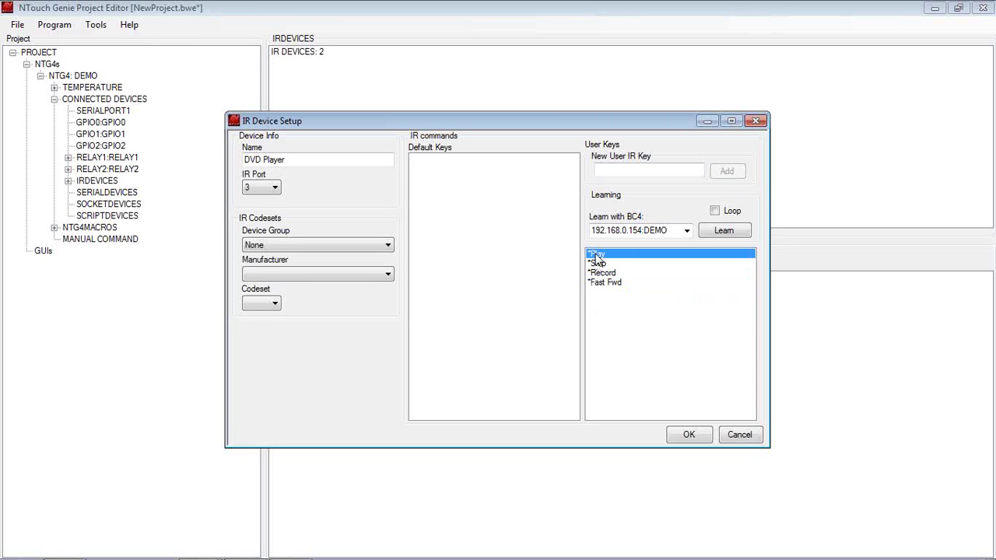
pyautogui.click(715, 232)
pyautogui.click(597, 264)
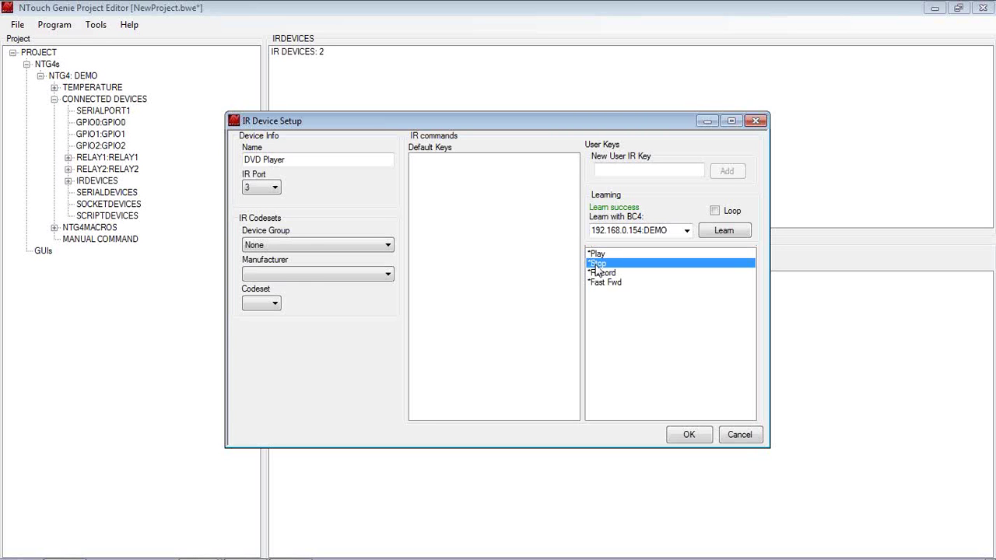
pyautogui.click(728, 229)
pyautogui.click(728, 230)
pyautogui.click(723, 232)
# - View the Record key's learned data in Edit Learned Data, then dismiss it unchanged
pyautogui.click(602, 273)
pyautogui.rightClick(603, 278)
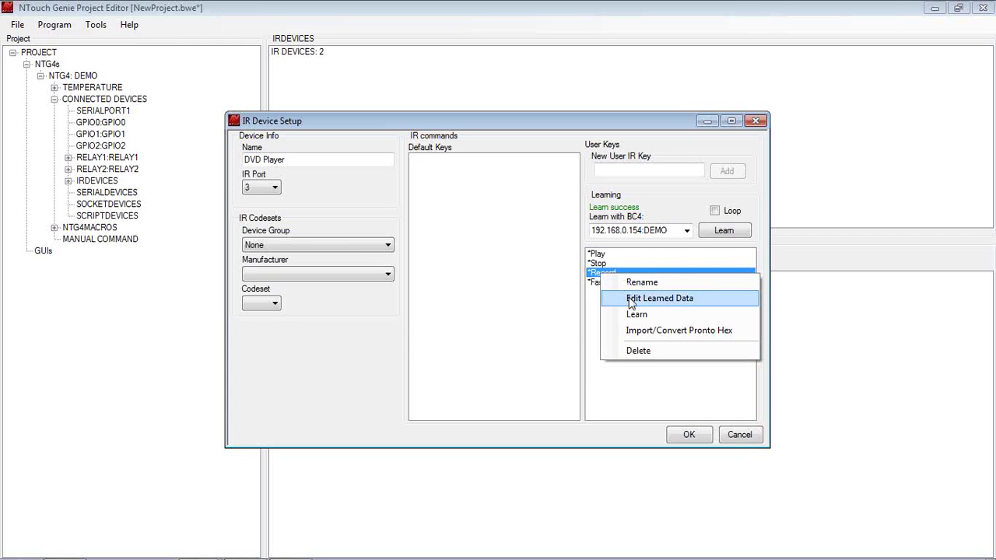
pyautogui.click(659, 299)
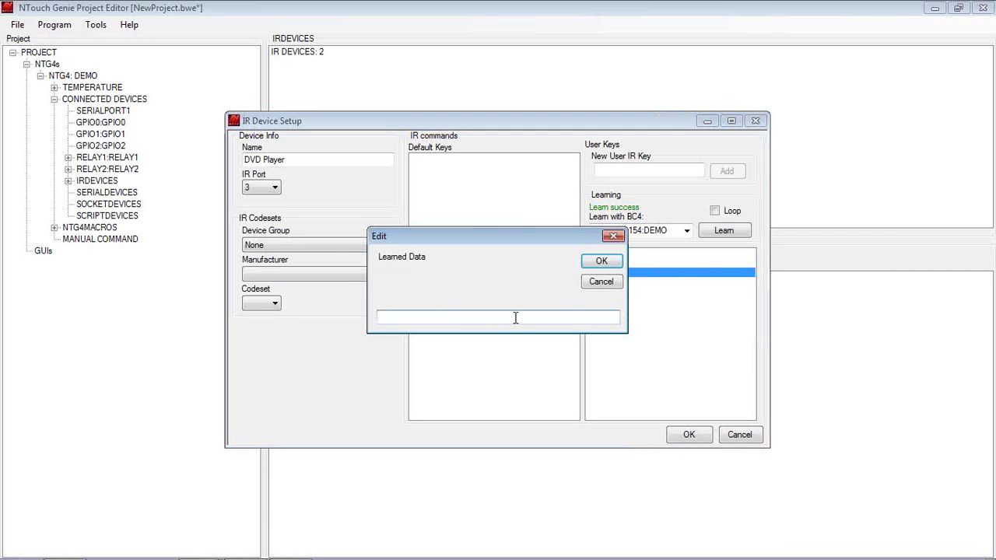
pyautogui.click(600, 281)
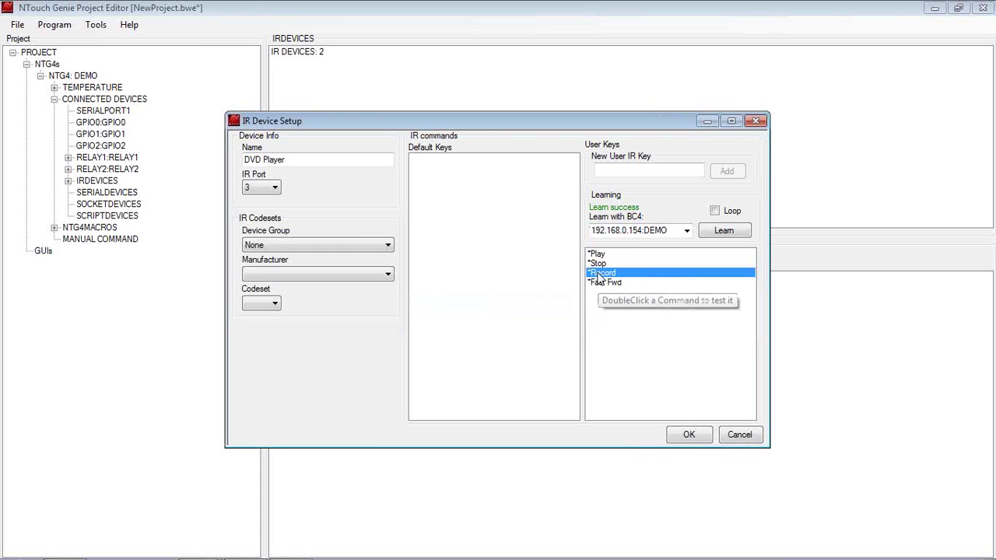
# - Try Import/Convert Pronto Hex for the Record key, then cancel it
pyautogui.rightClick(598, 276)
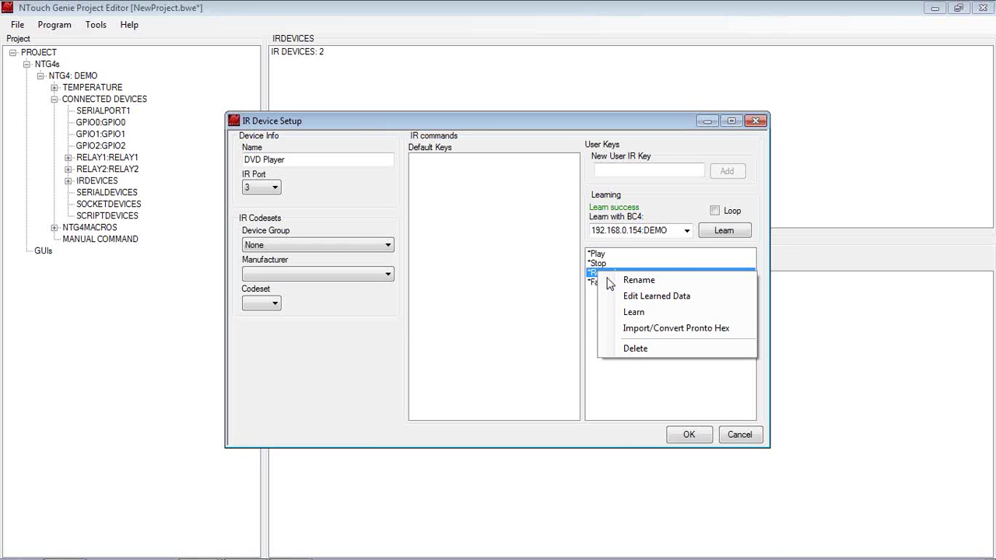
pyautogui.click(672, 339)
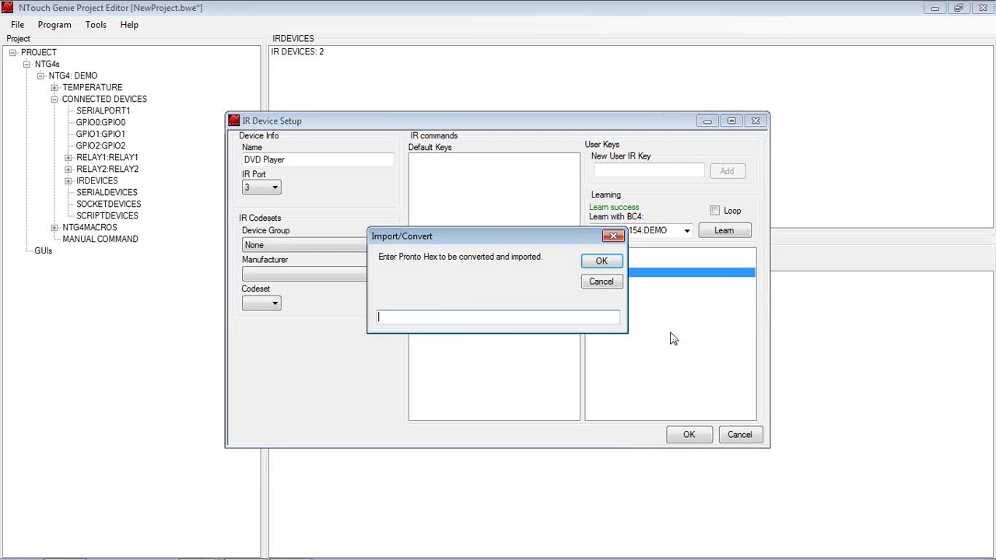
pyautogui.click(468, 314)
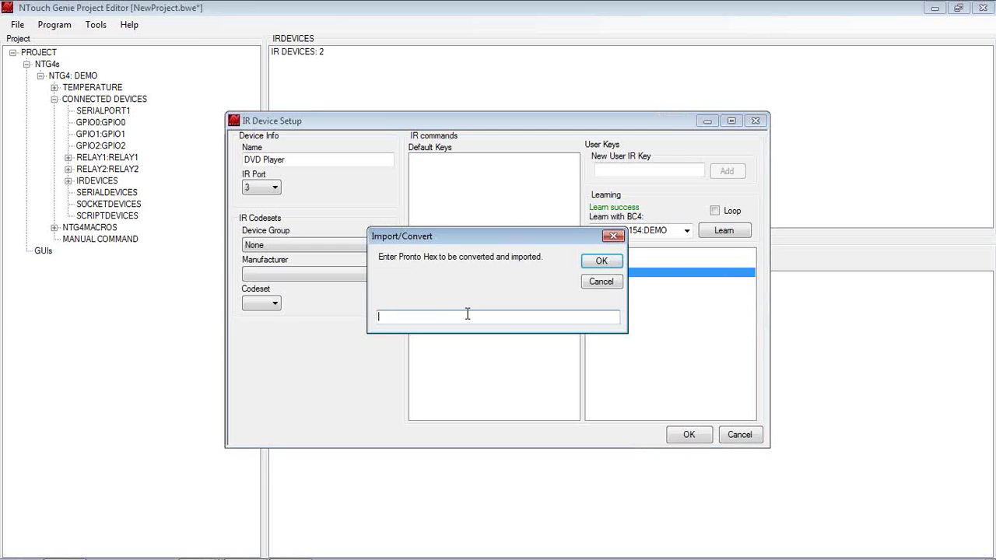
pyautogui.click(597, 282)
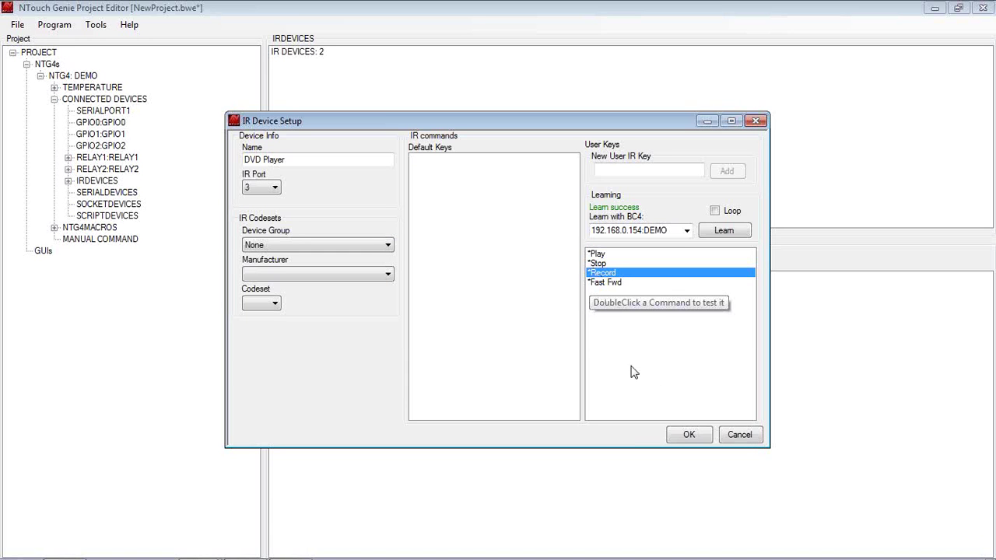
# - Save the DVD Player, then review Living Room TV, Sony BDP-N460 and DVD Player under IRDEVICES
pyautogui.click(672, 437)
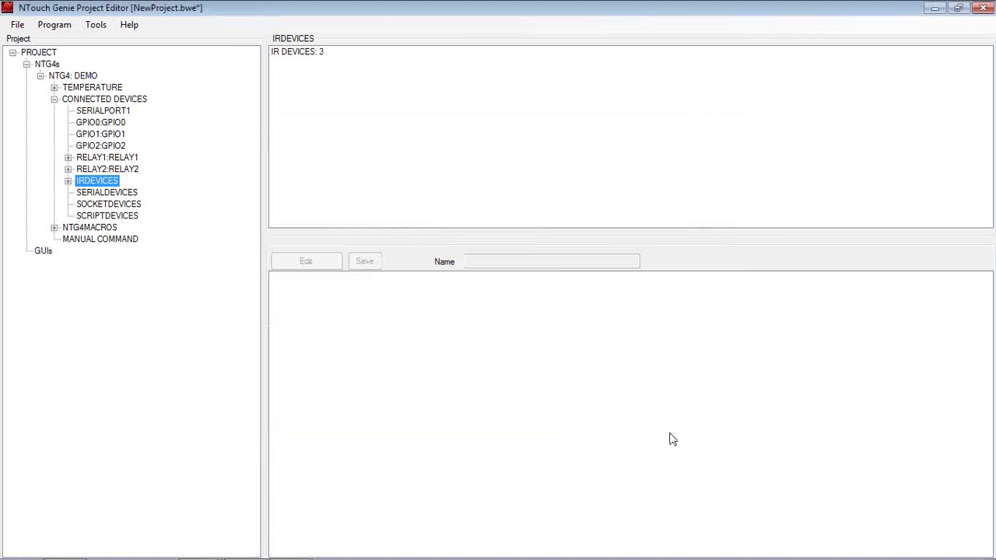
pyautogui.click(68, 181)
pyautogui.click(94, 194)
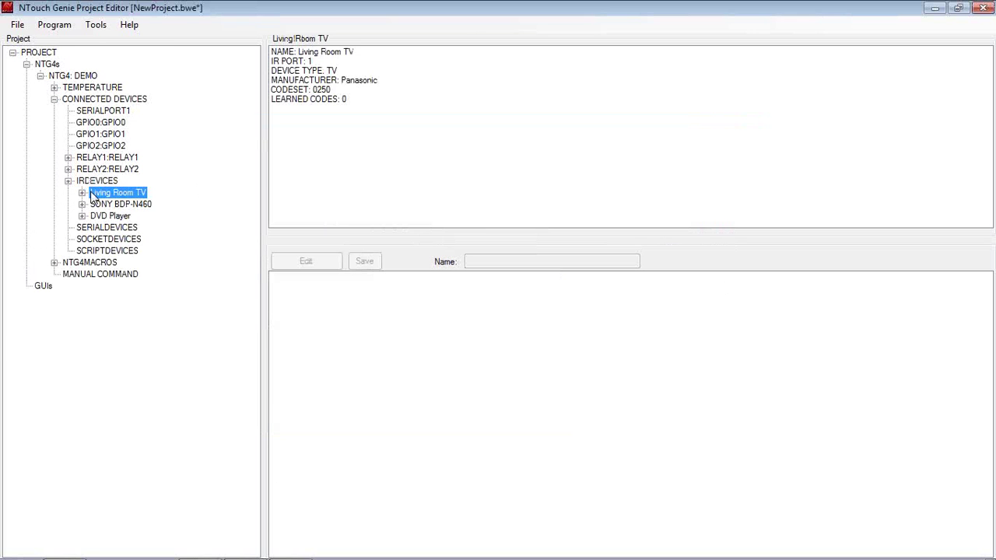
pyautogui.click(123, 207)
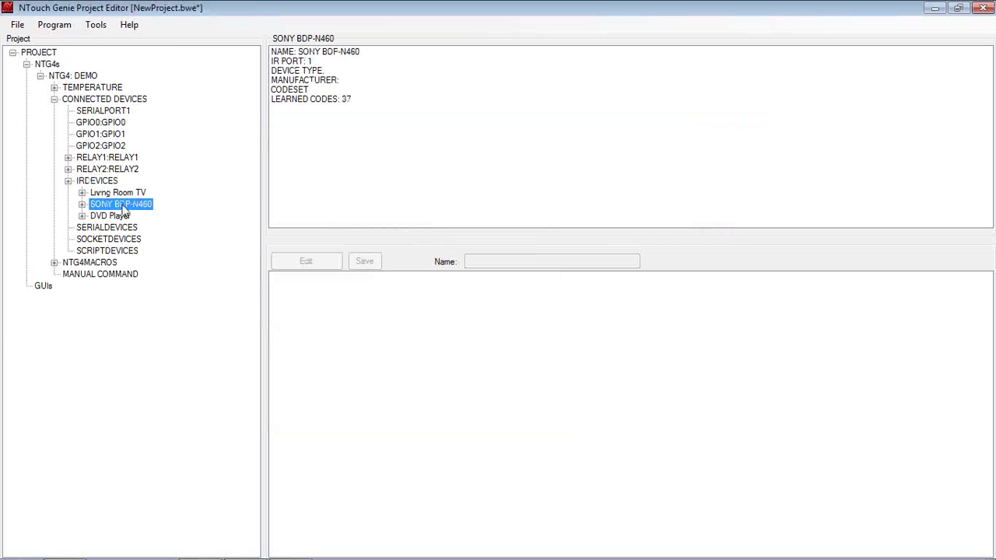
pyautogui.click(117, 215)
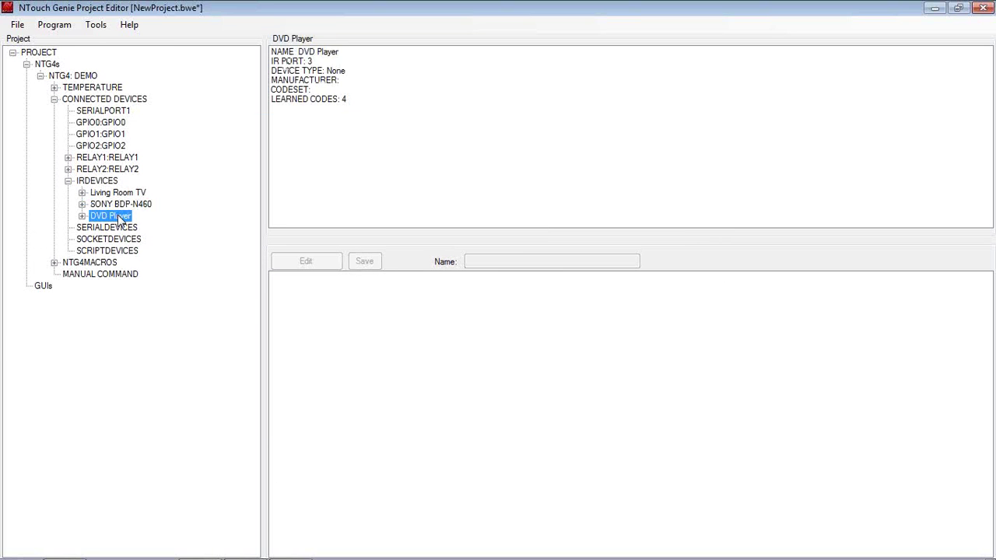